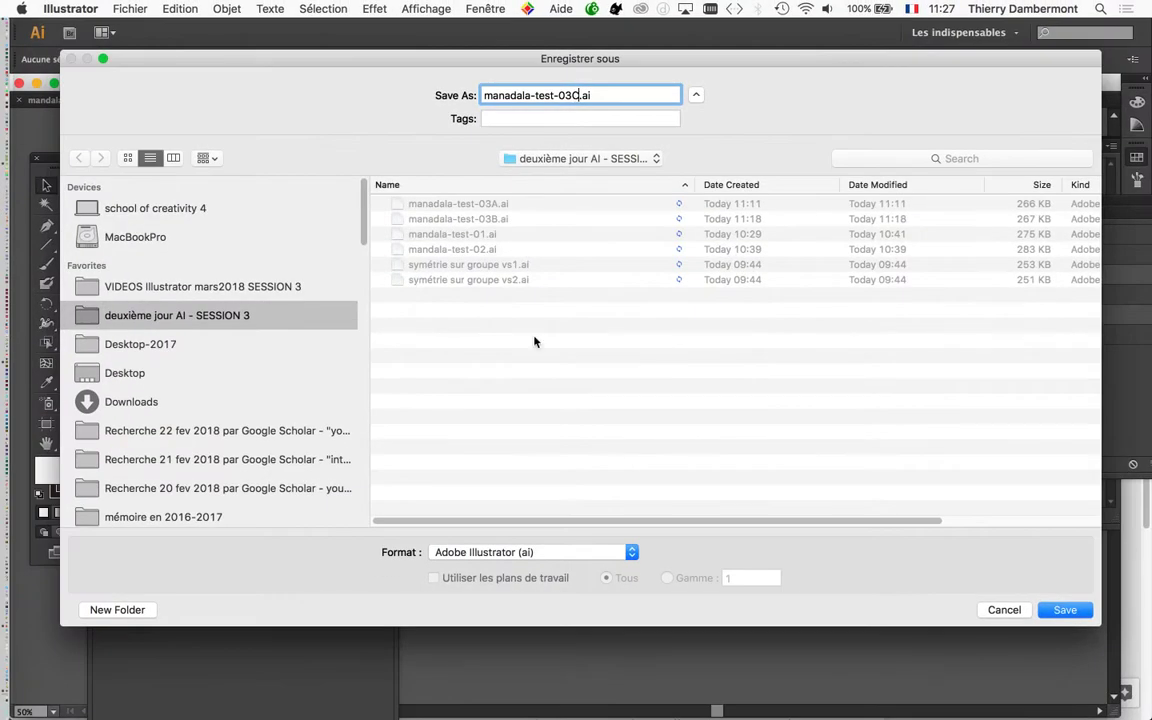
# Save the document as manadala-test-03C.ai in Illustrator CS6 format with the default options.
pyautogui.click(1064, 610)
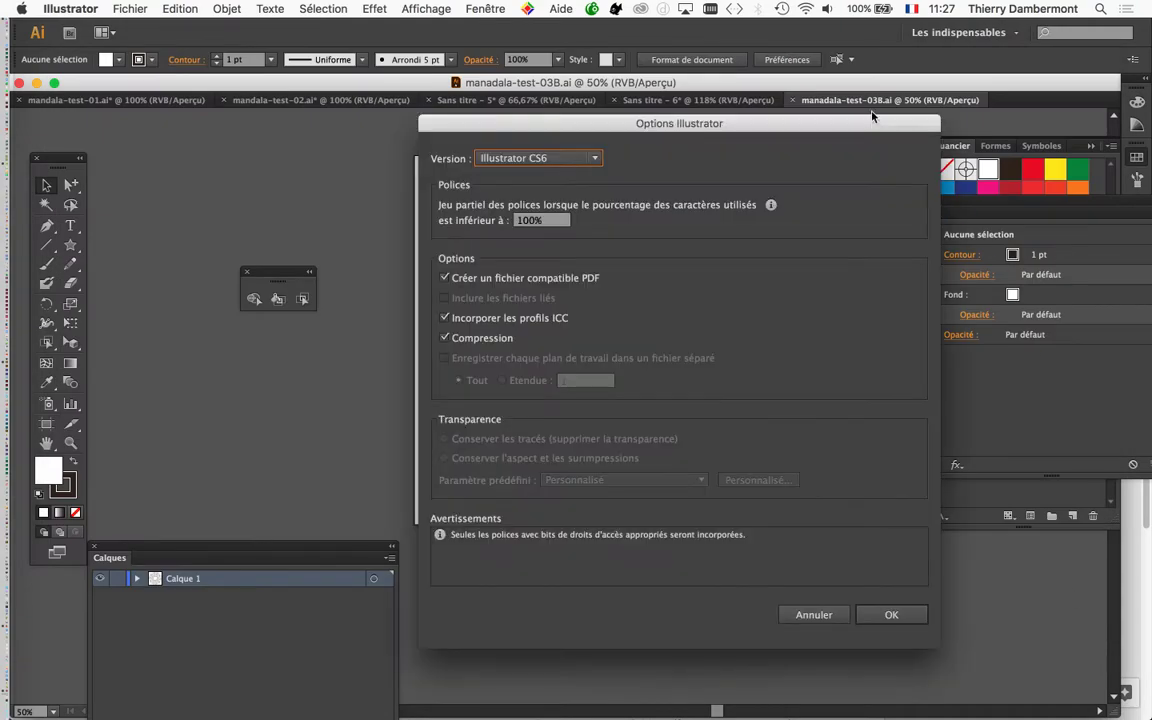
pyautogui.click(893, 616)
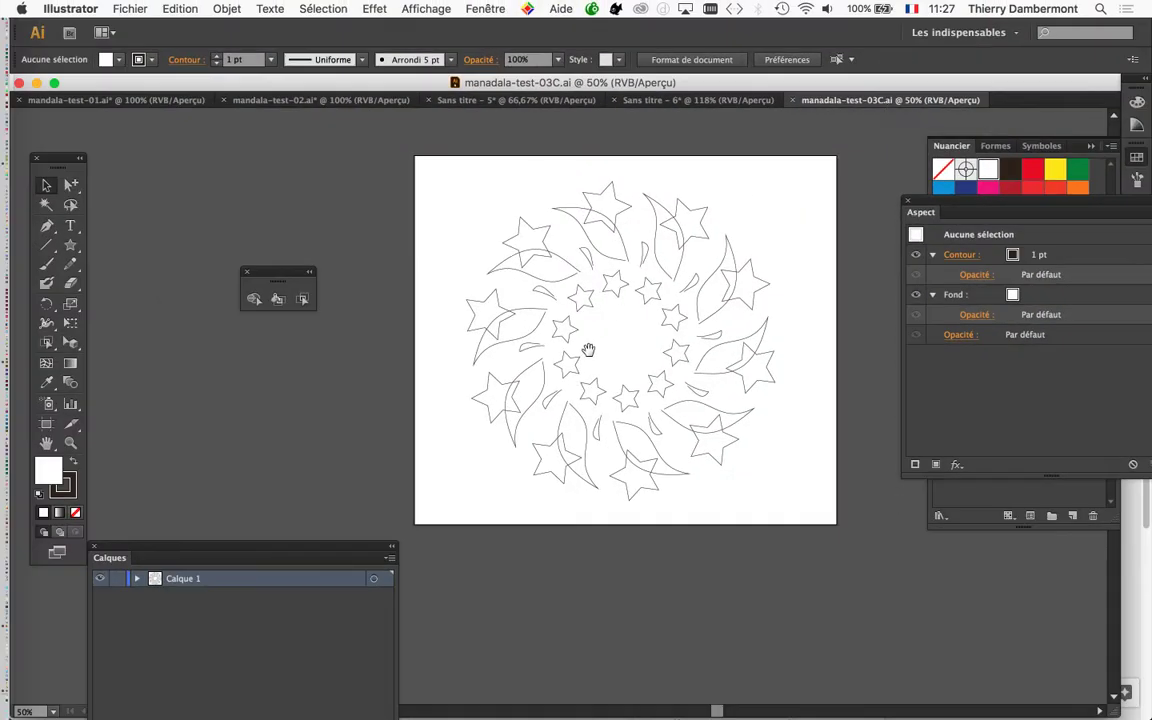
# Clear the space around the mandala by closing the small floating tool palette and the Calques panel.
pyautogui.moveTo(503, 313); pyautogui.dragTo(378, 273)
pyautogui.click(250, 273)
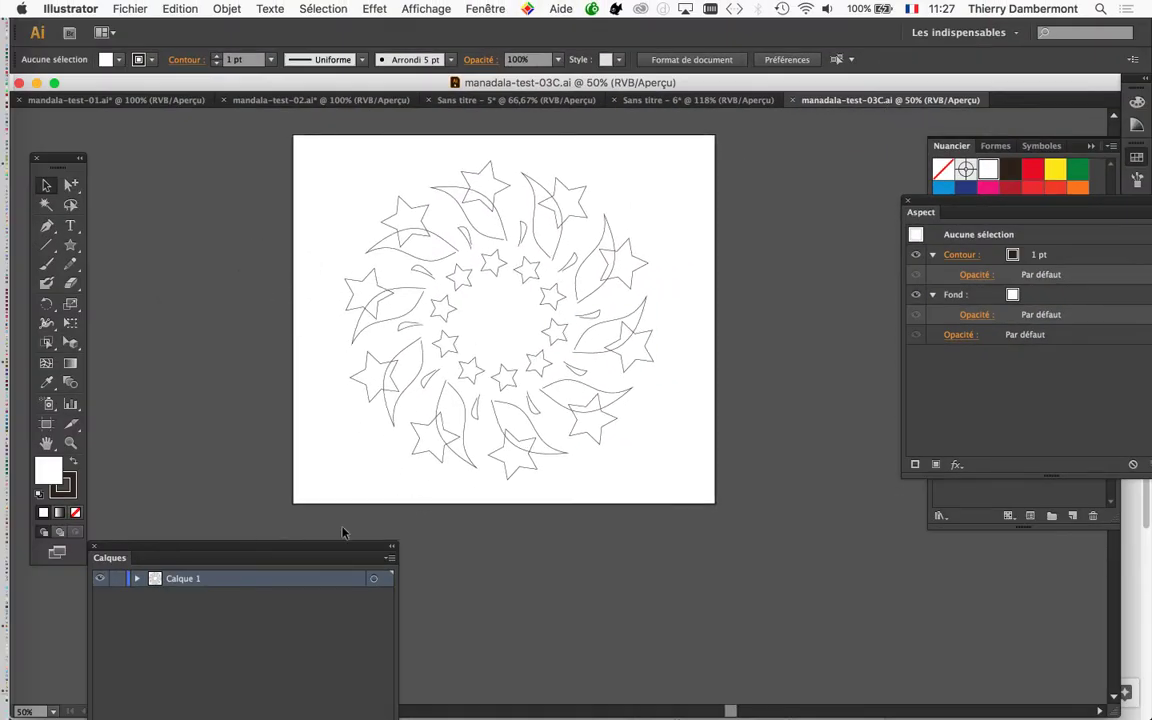
pyautogui.click(93, 549)
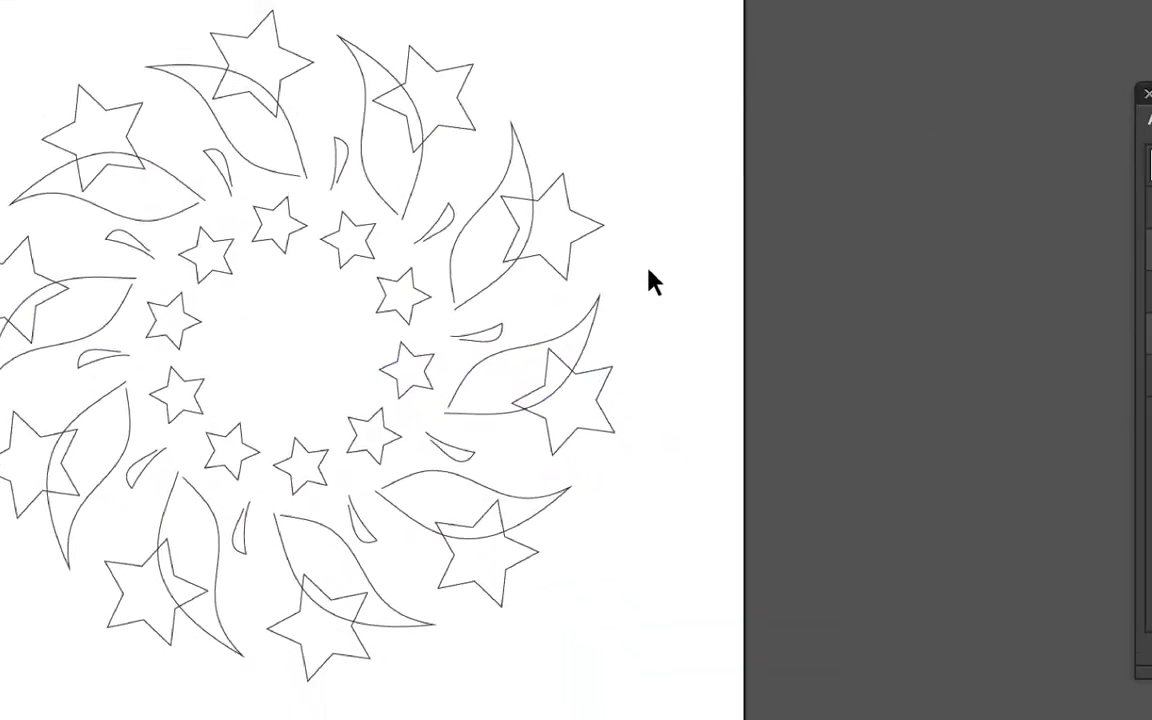
# Select the mandala's source motif group with its stars and leaf, and put away the Aspect and Nuancier panels.
pyautogui.moveTo(652, 283); pyautogui.dragTo(568, 371)
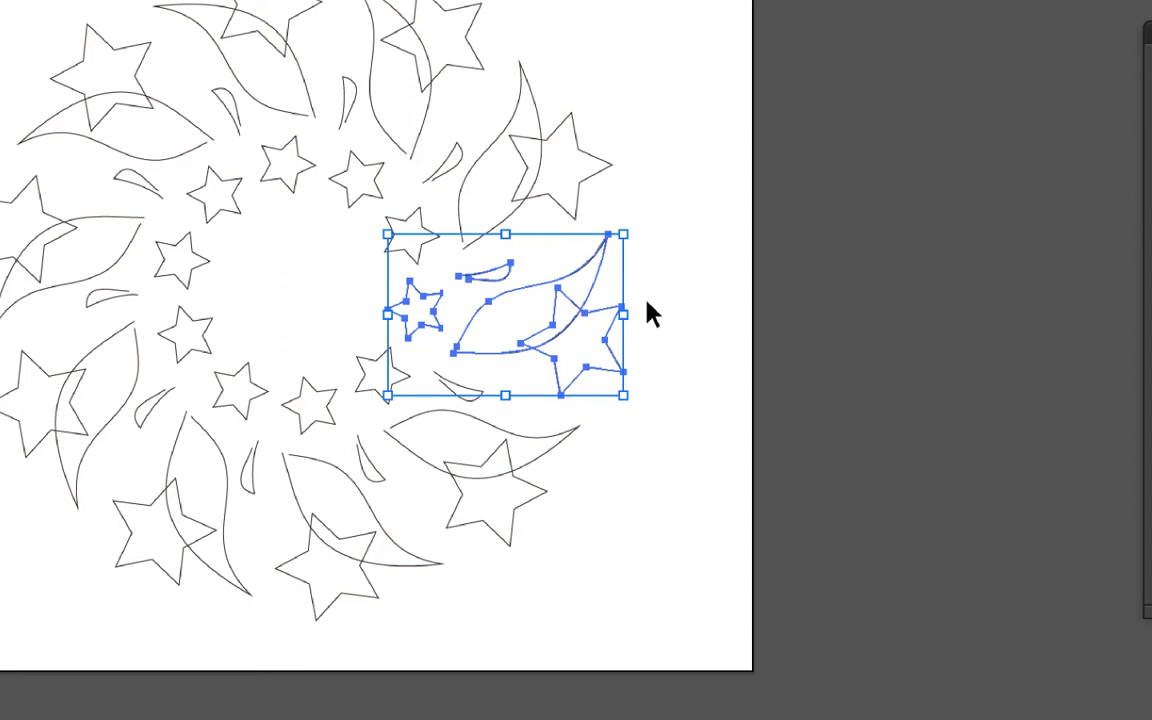
pyautogui.click(698, 315)
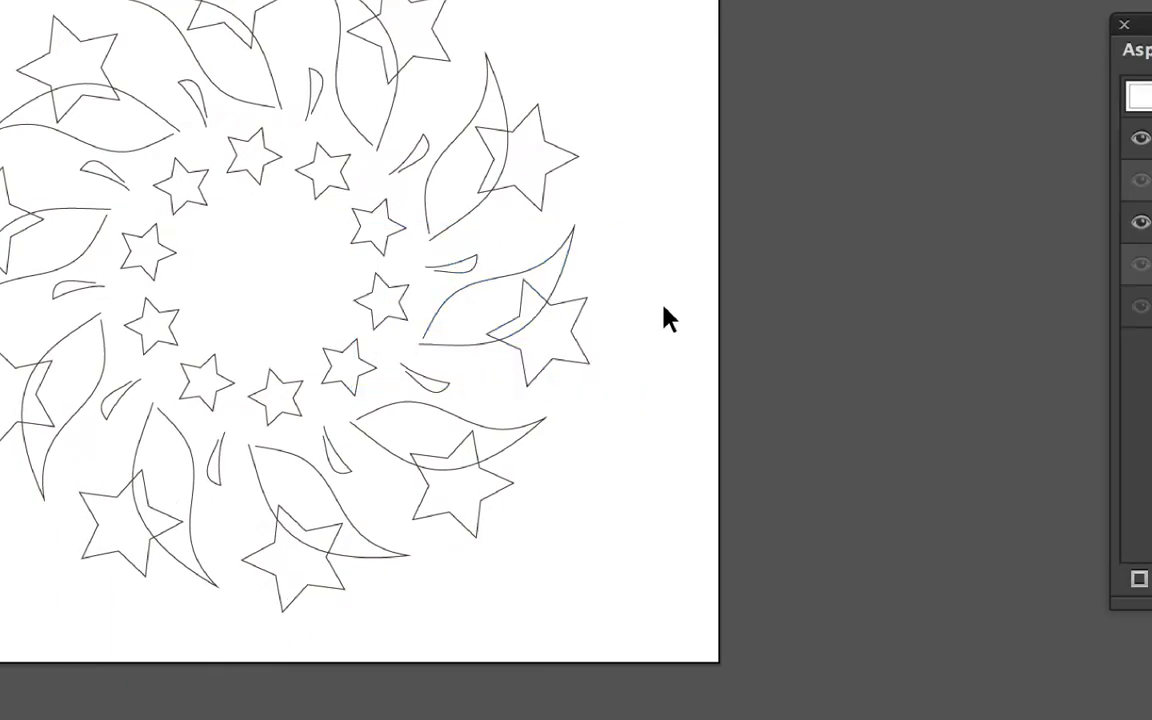
pyautogui.moveTo(671, 220); pyautogui.dragTo(534, 321)
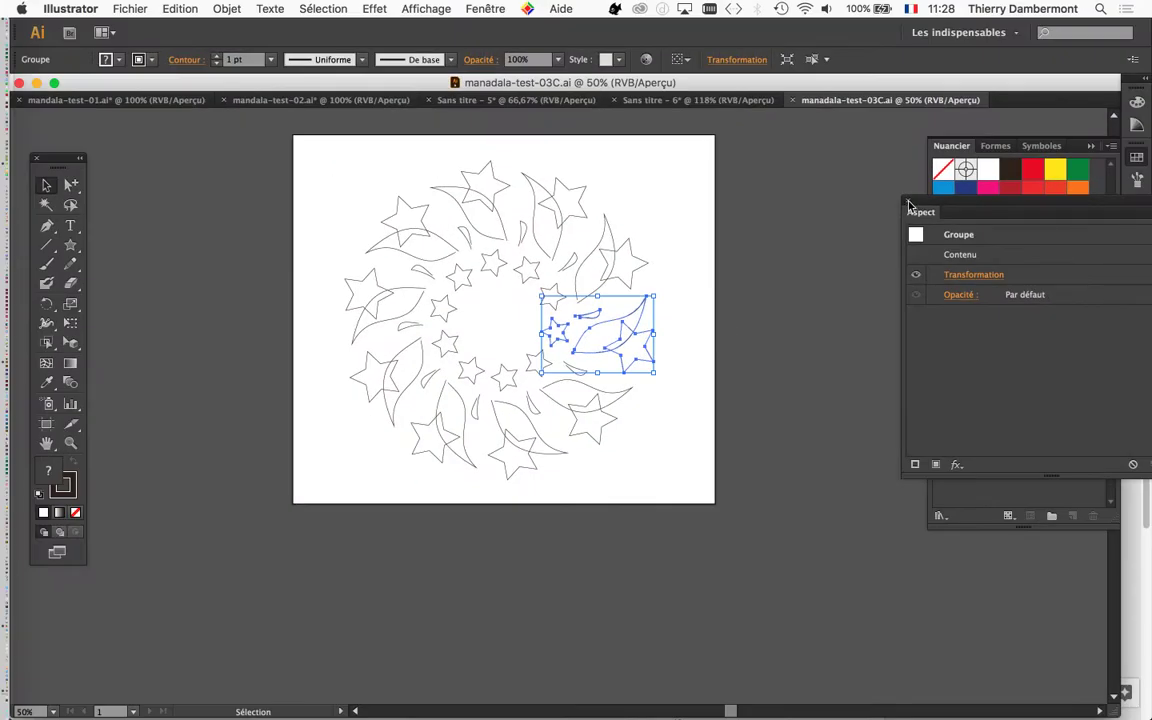
pyautogui.click(908, 202)
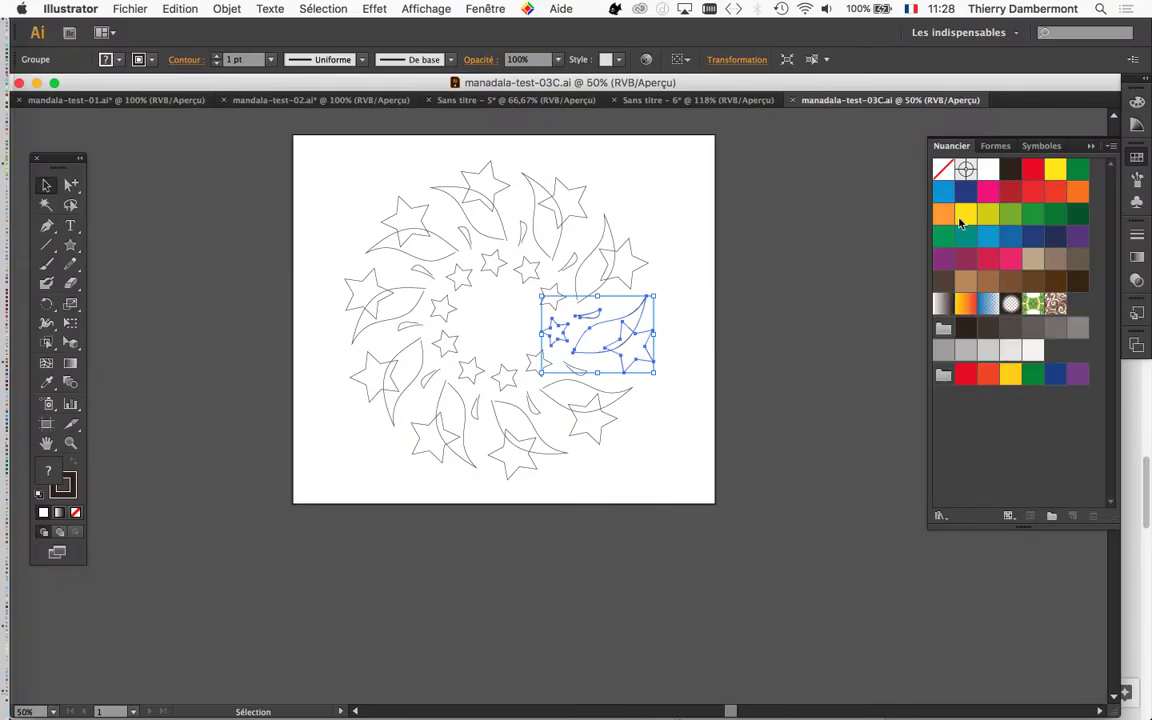
pyautogui.click(1092, 147)
# Display the Calques panel beside the artboard and unfold Calque 1 and its group to inspect their contents.
pyautogui.click(485, 8)
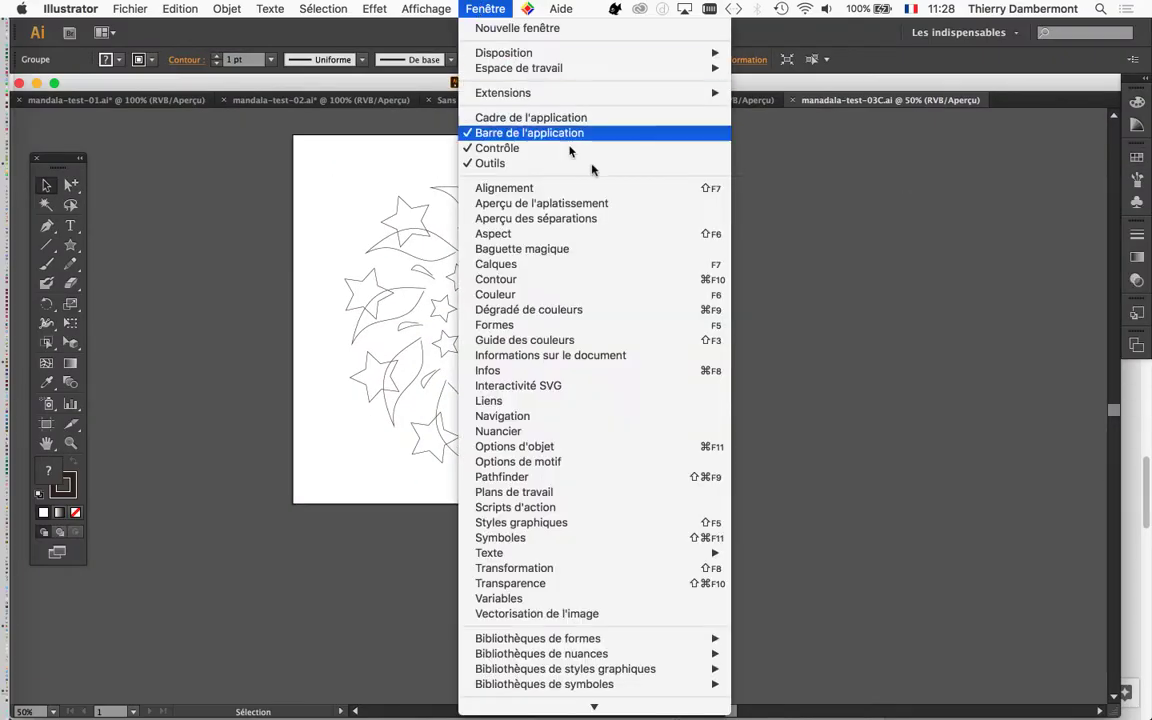
pyautogui.click(594, 264)
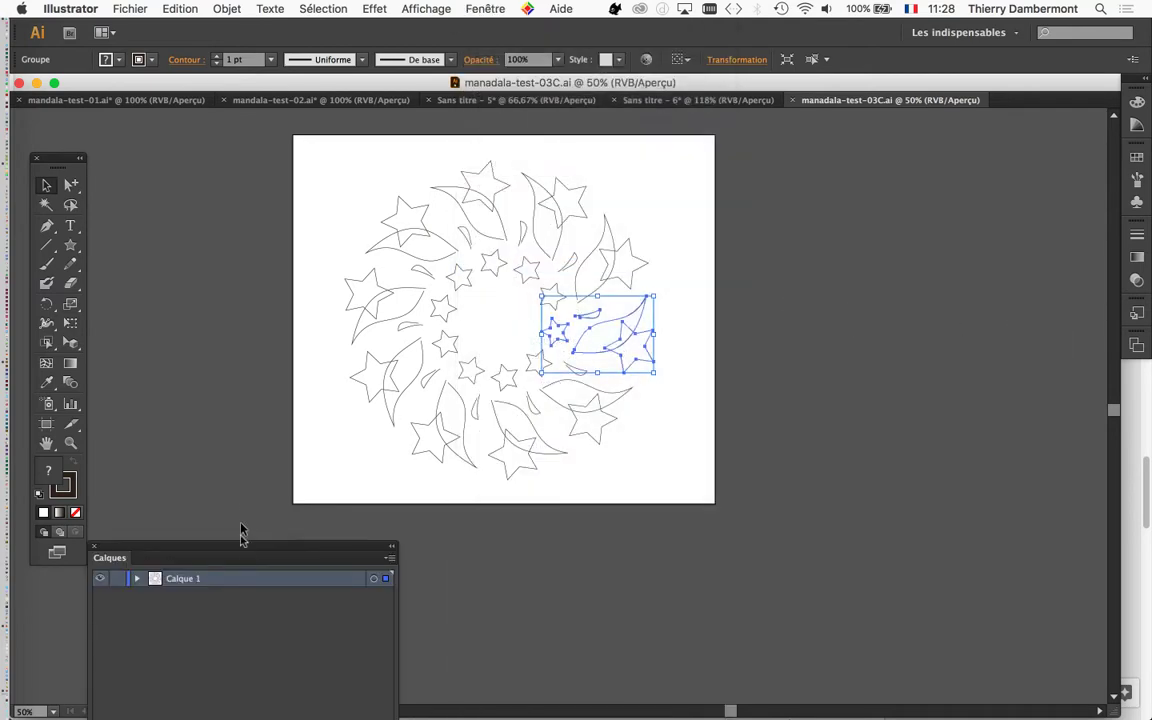
pyautogui.moveTo(249, 548); pyautogui.dragTo(828, 239)
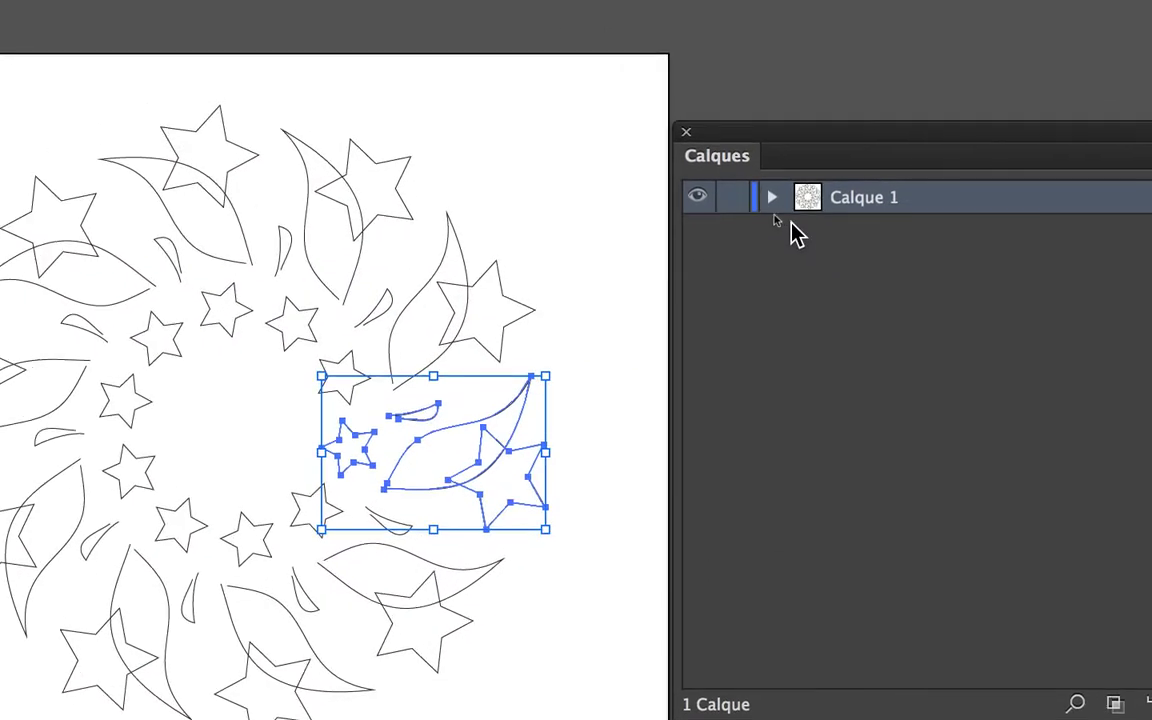
pyautogui.click(772, 197)
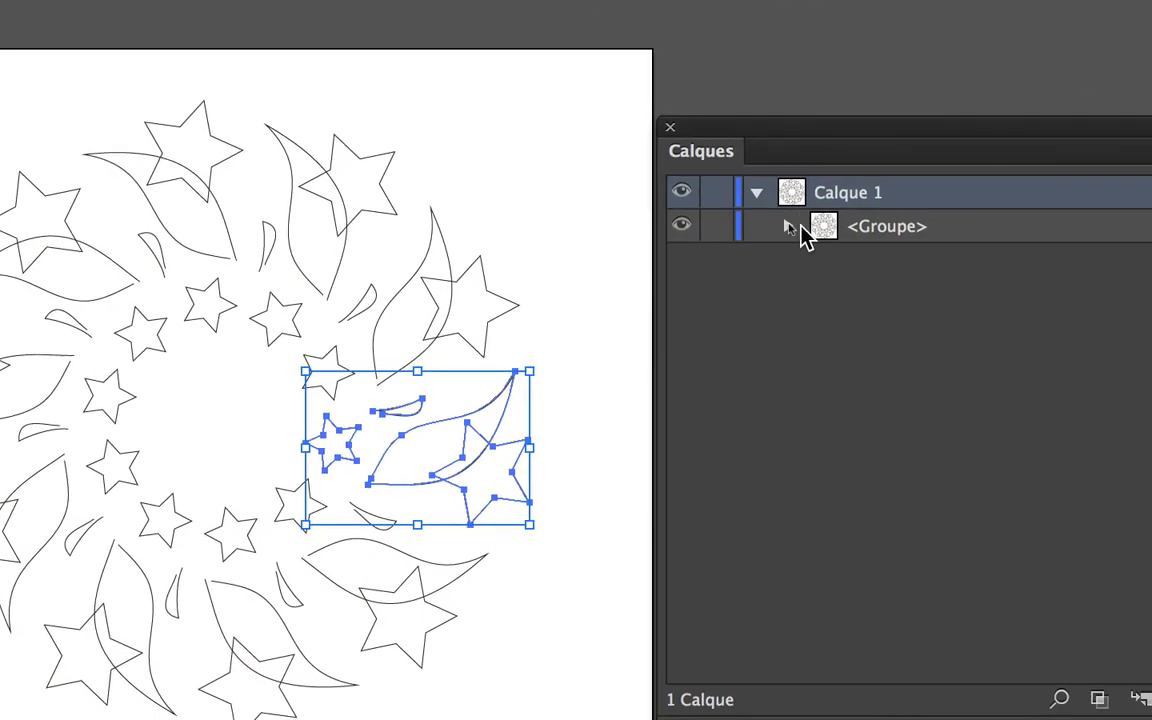
pyautogui.click(804, 230)
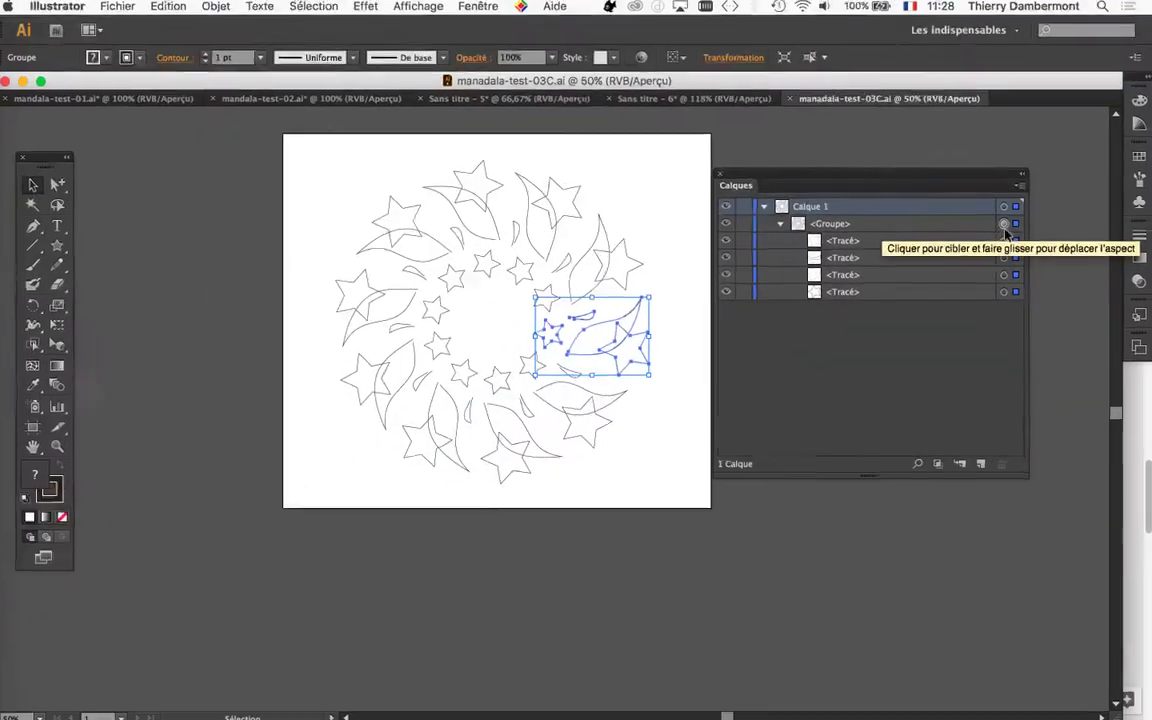
# Expand the appearance of the selected group with Décomposer l'aspect, turning the repeated motifs into real paths.
pyautogui.click(227, 9)
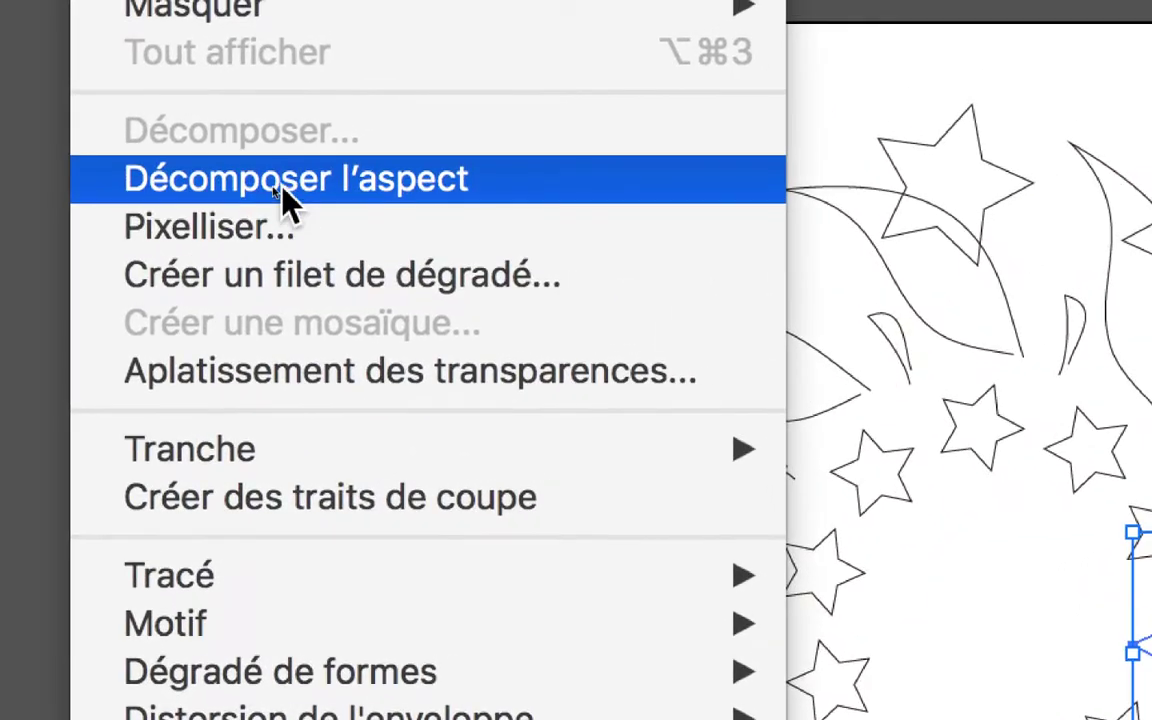
pyautogui.click(296, 107)
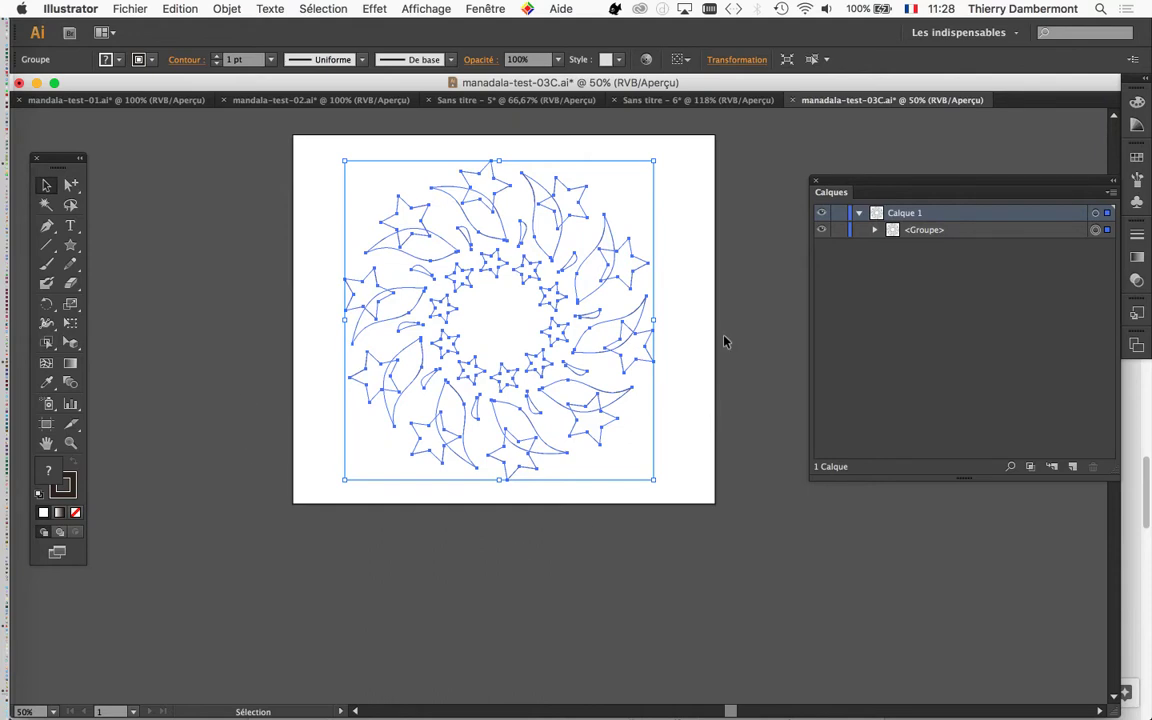
# Replace the Calques panel with a compact floating Nuancier palette next to the mandala's upper-right stars.
pyautogui.scroll(1, 557, 193)
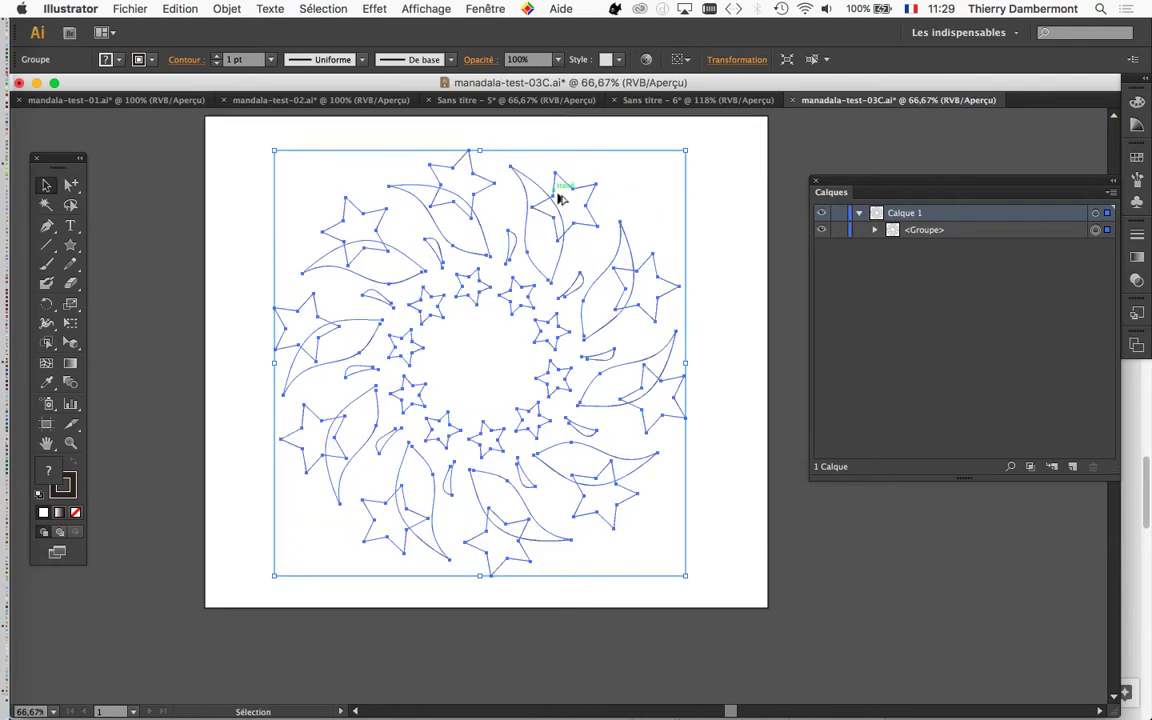
pyautogui.hscroll(5, 514, 249)
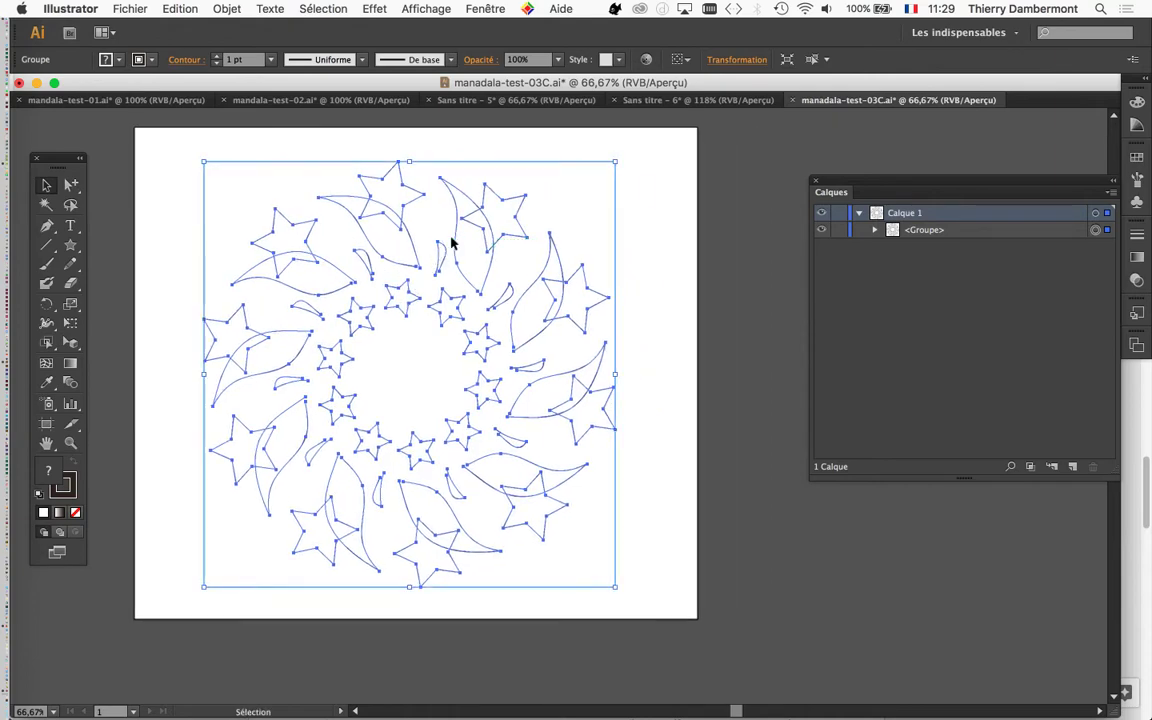
pyautogui.scroll(1, 451, 243)
pyautogui.scroll(1, 525, 216)
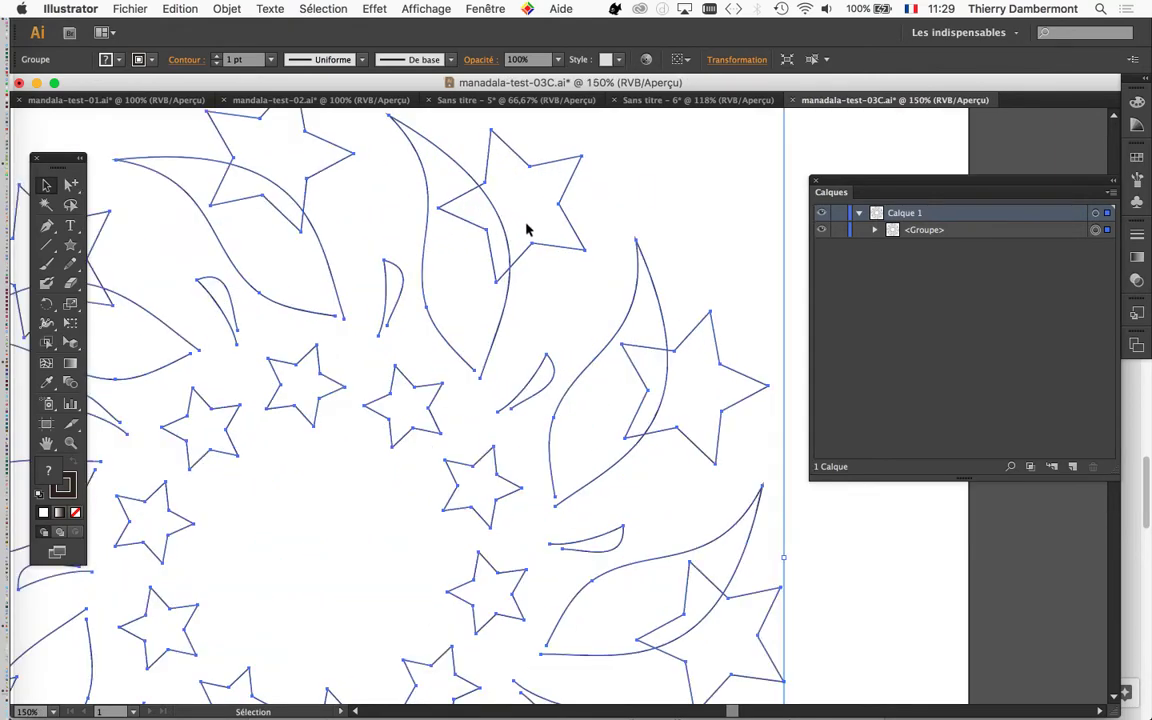
pyautogui.scroll(1, 542, 329)
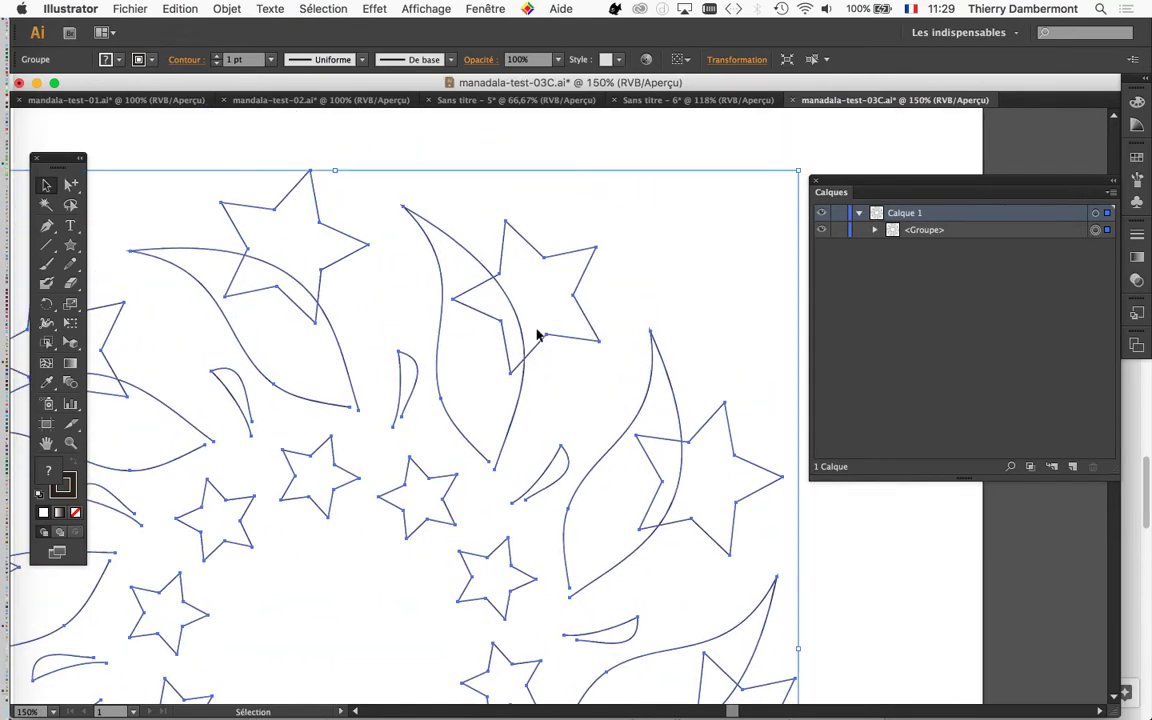
pyautogui.scroll(1, 527, 340)
pyautogui.scroll(1, 527, 334)
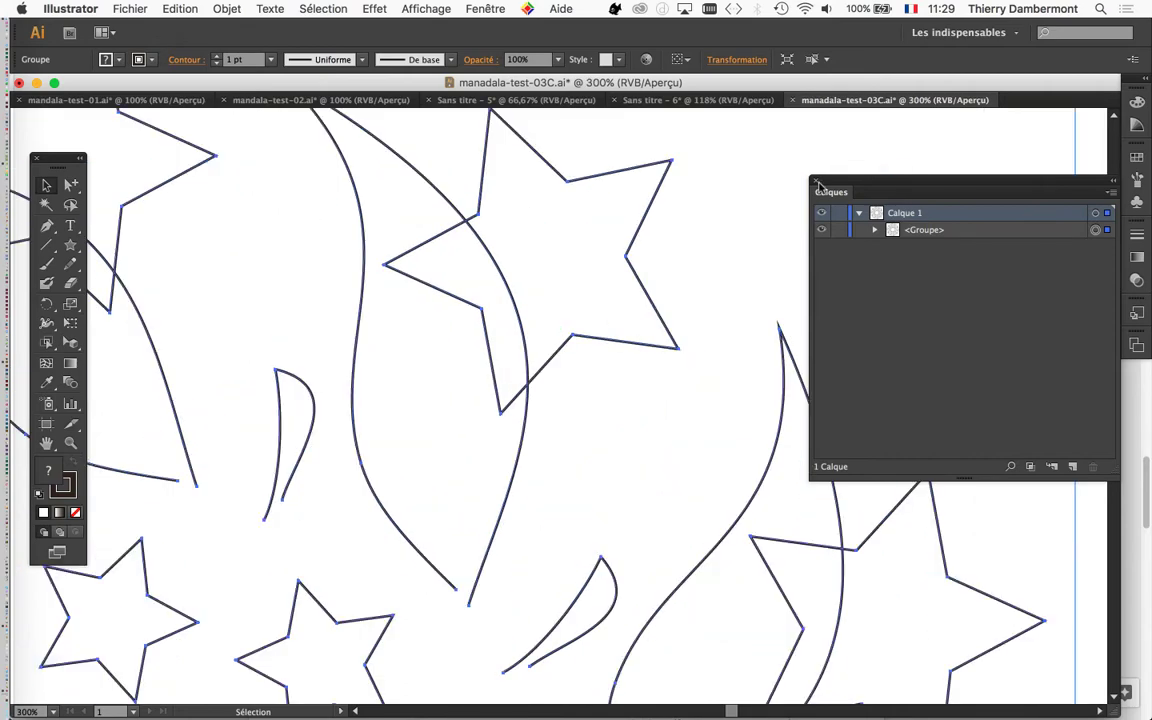
pyautogui.click(816, 184)
pyautogui.scroll(-1, 740, 281)
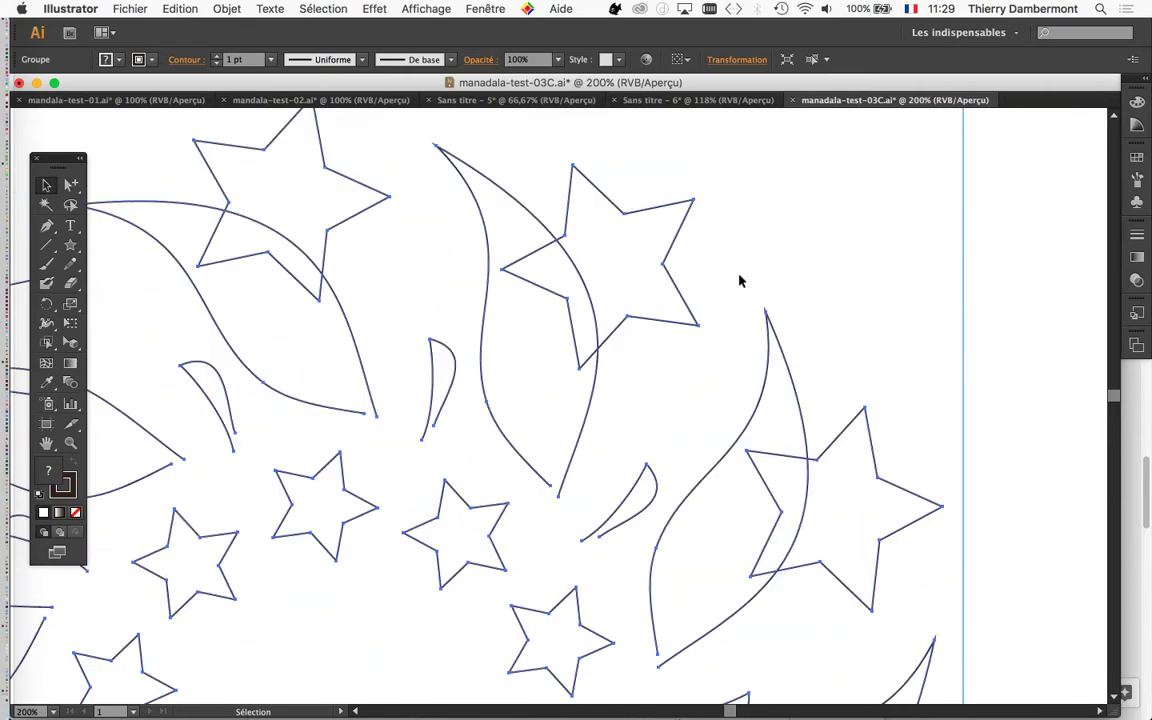
pyautogui.click(1137, 159)
pyautogui.moveTo(951, 145); pyautogui.dragTo(733, 139)
pyautogui.click(1090, 147)
pyautogui.moveTo(893, 515); pyautogui.dragTo(1025, 357)
pyautogui.click(792, 186)
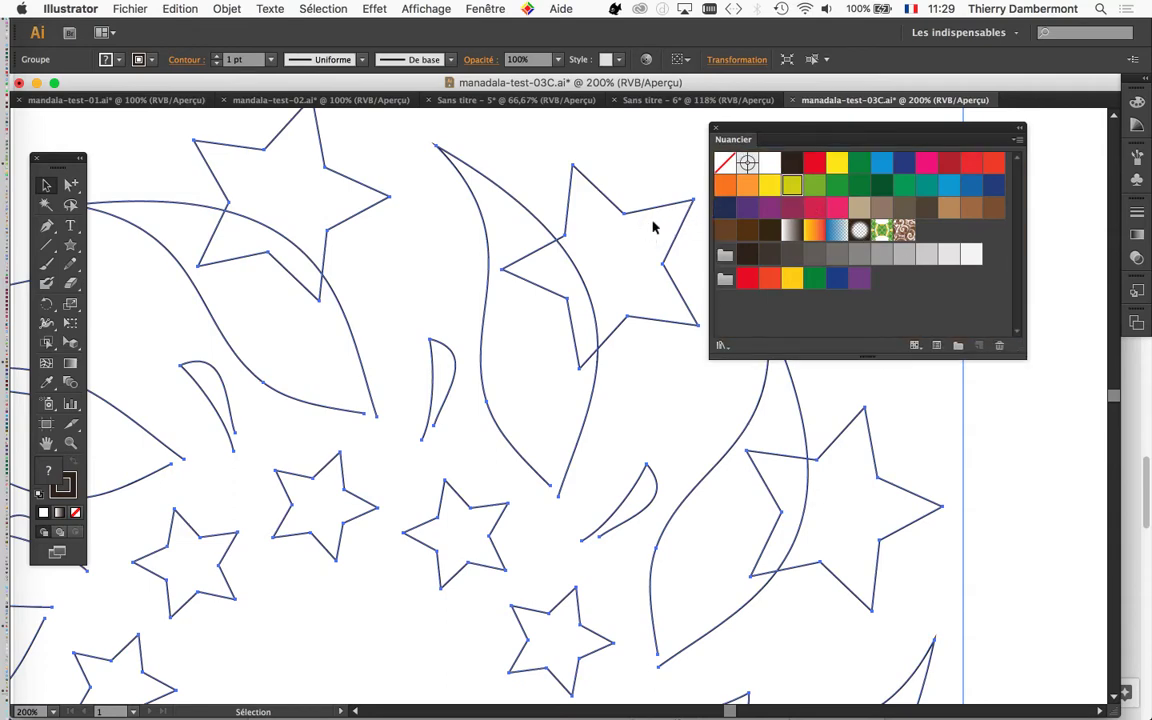
# Activate the Group Selection tool, deselect the artwork and float the direct selection tools beside the upper-right large star.
pyautogui.click(70, 186)
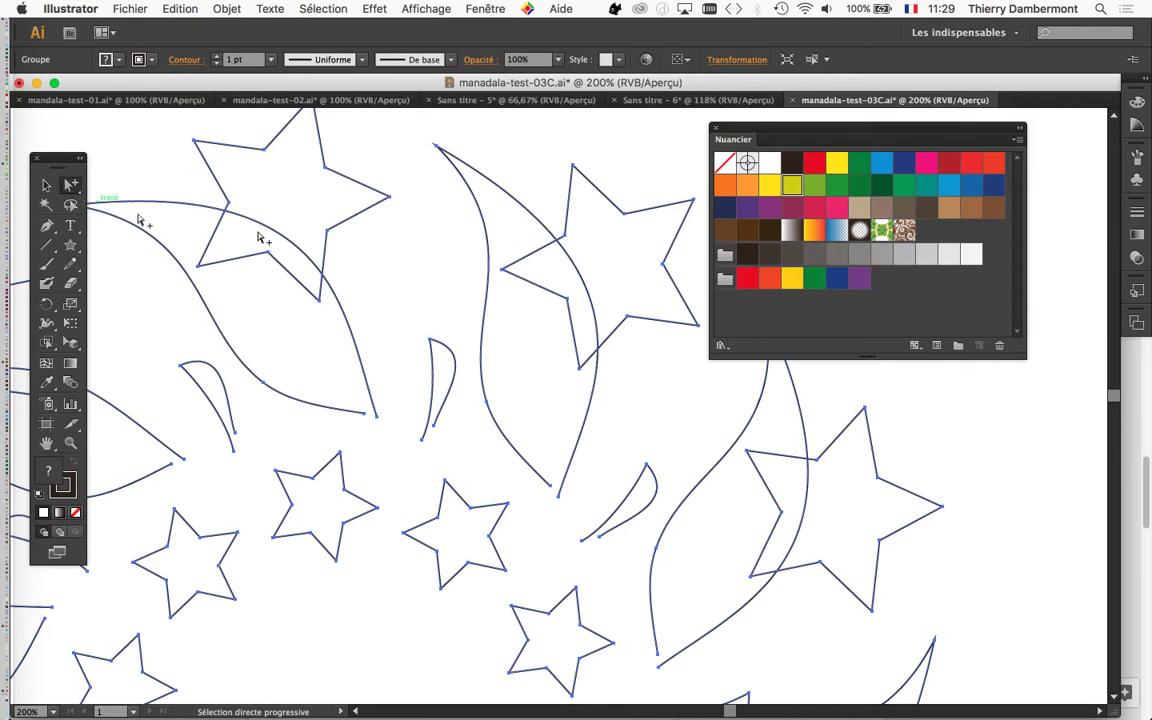
pyautogui.click(650, 194)
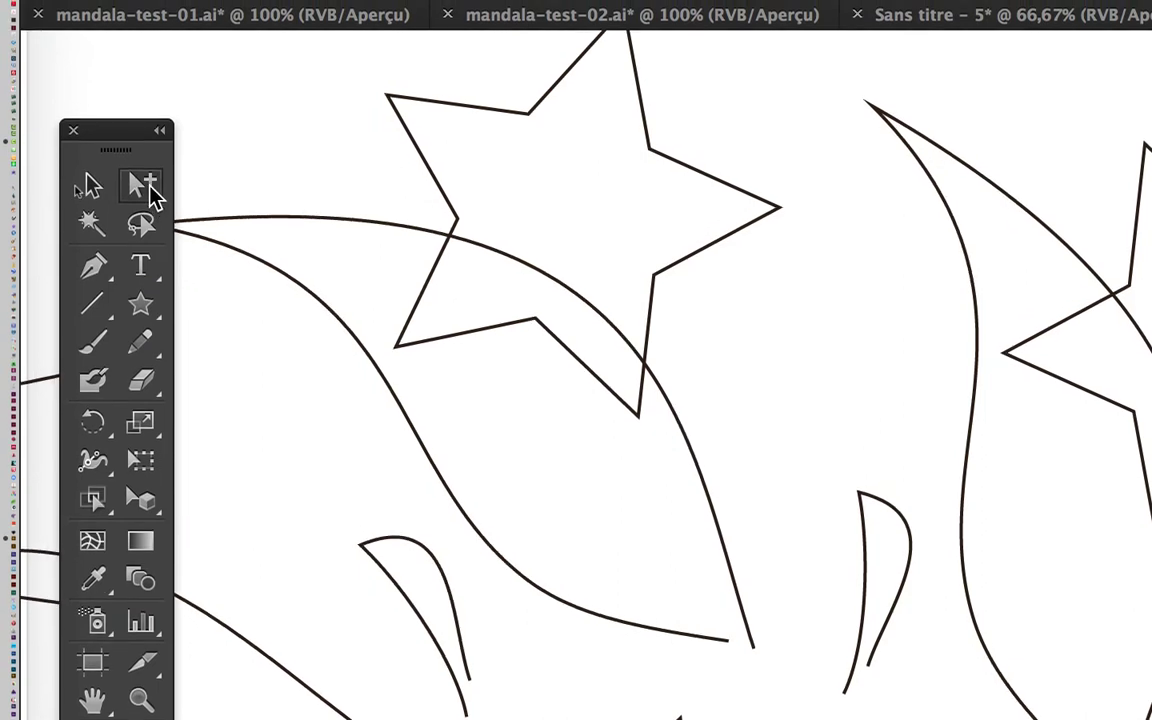
pyautogui.moveTo(150, 190); pyautogui.dragTo(620, 218)
pyautogui.moveTo(310, 197); pyautogui.dragTo(288, 195)
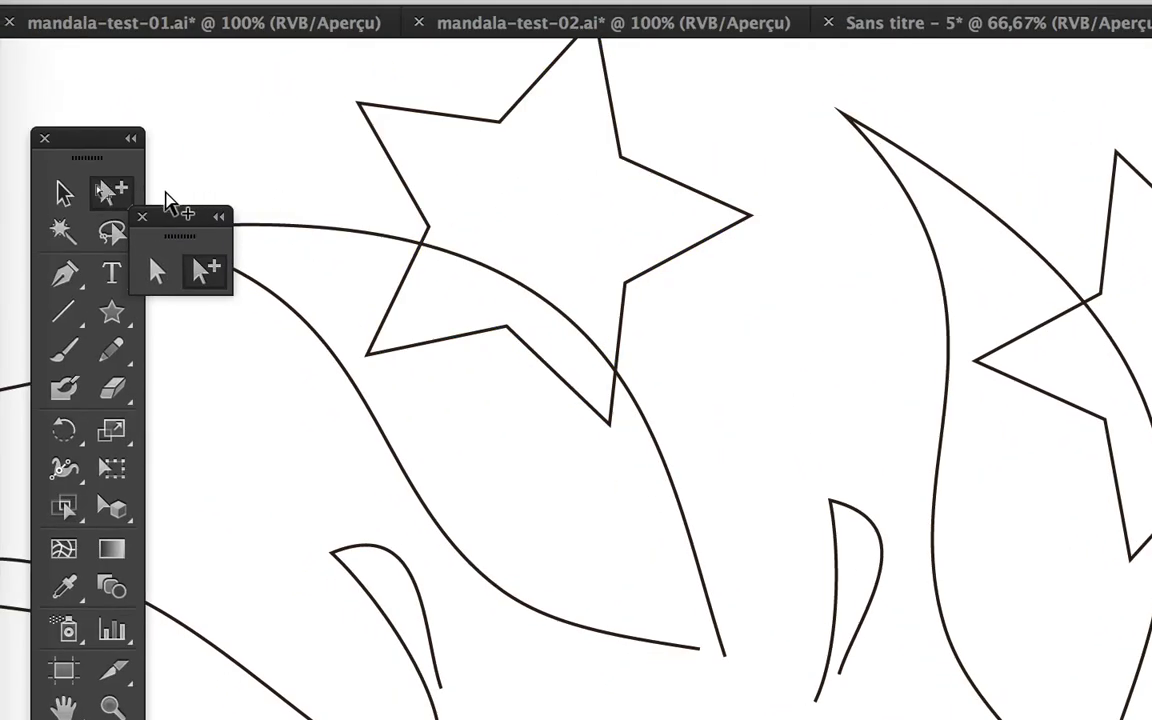
pyautogui.moveTo(168, 217); pyautogui.dragTo(1062, 149)
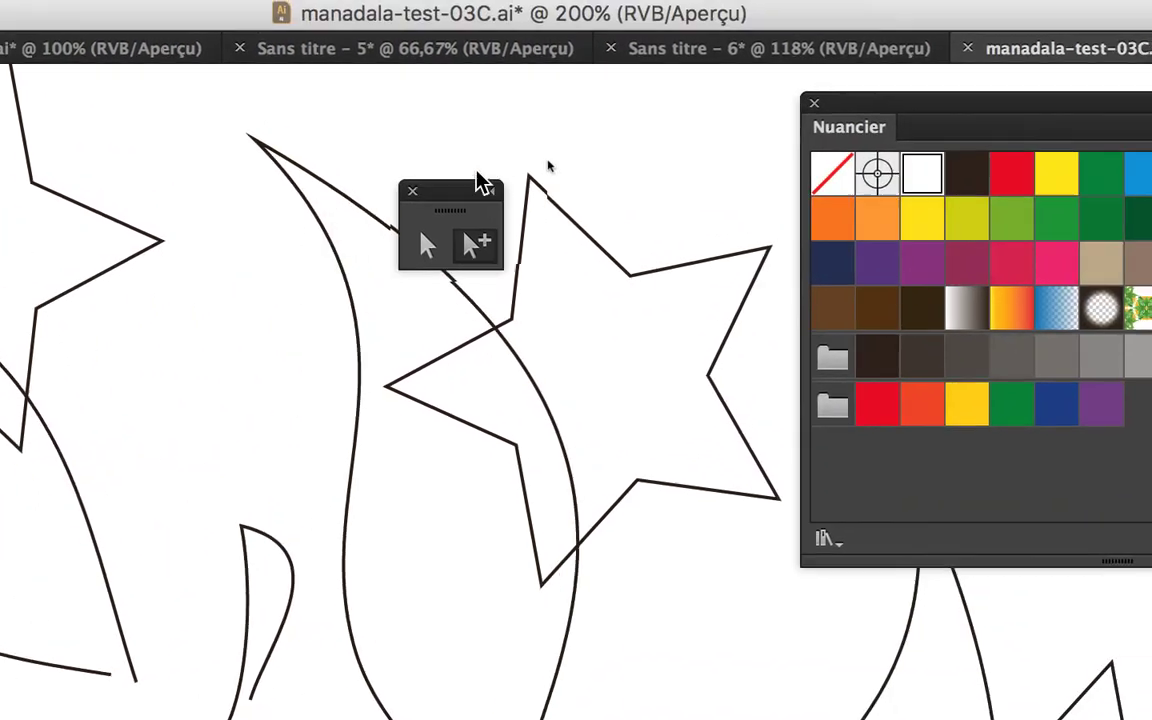
pyautogui.moveTo(475, 173); pyautogui.dragTo(432, 134)
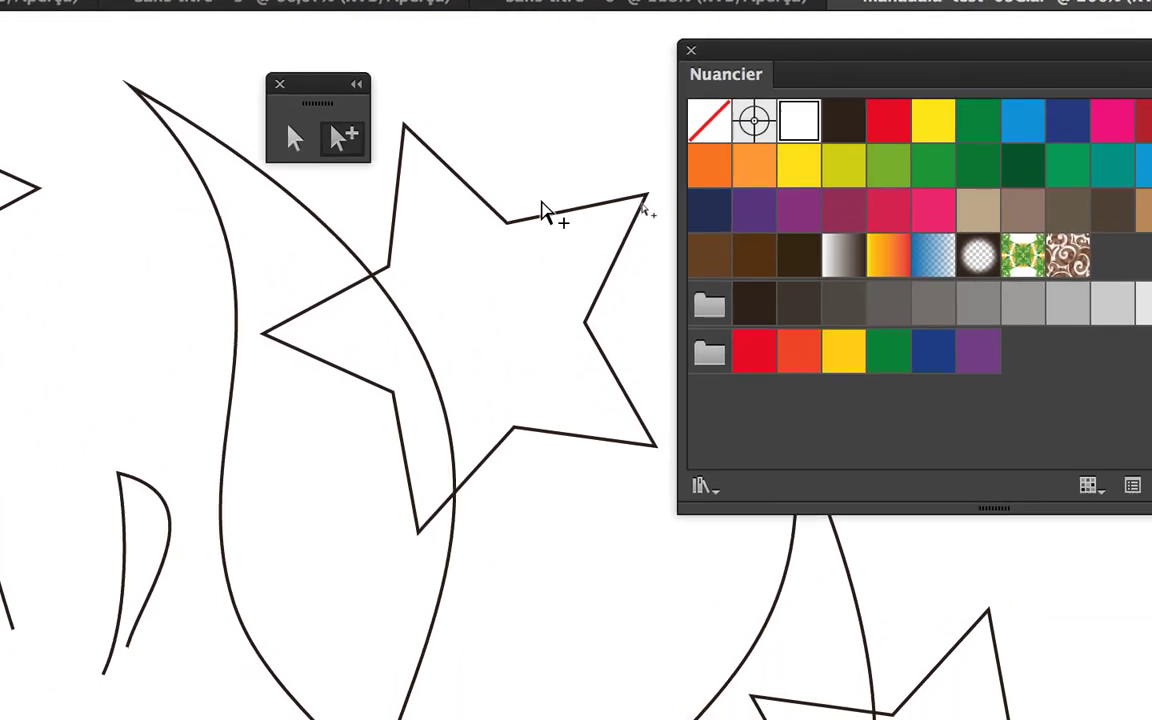
# Fill the large star at the mandala's upper right with light orange and the leaf behind it with dark magenta.
pyautogui.click(543, 214)
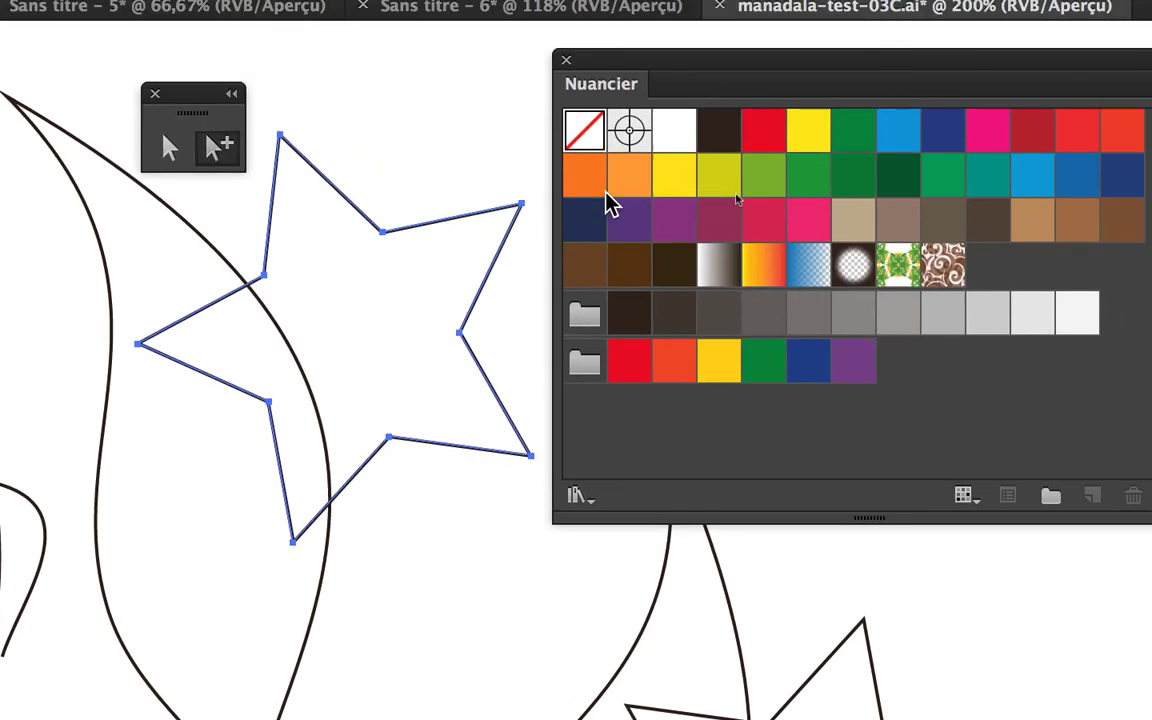
pyautogui.click(625, 177)
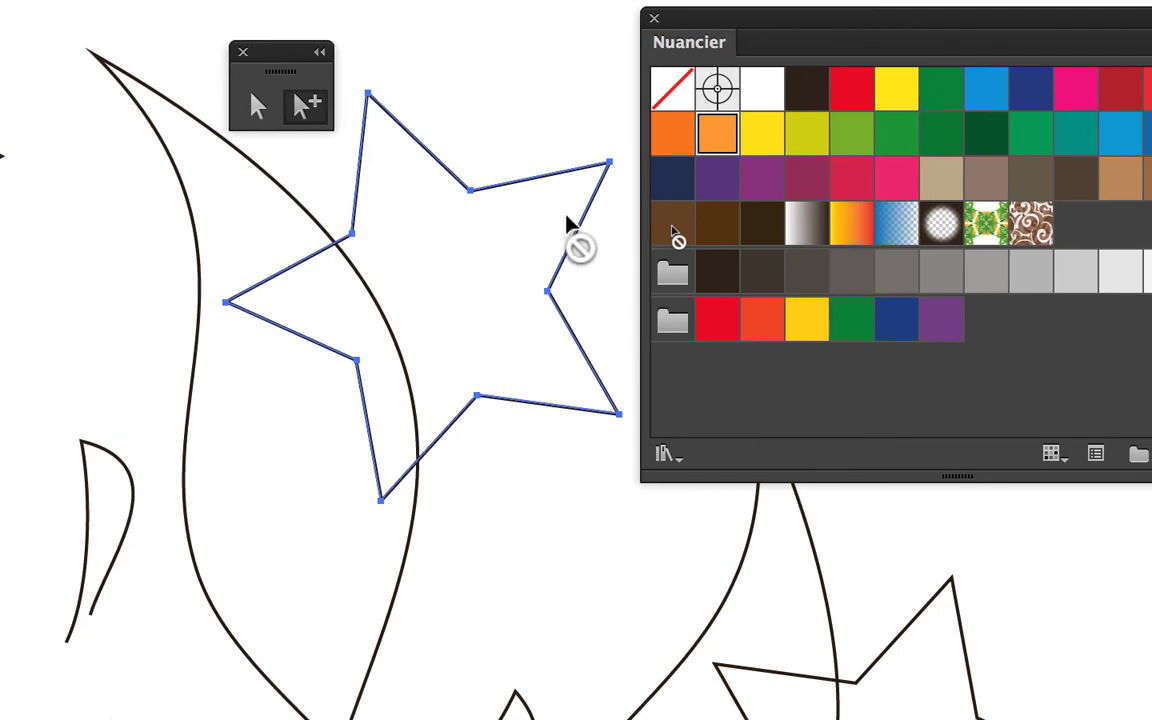
pyautogui.moveTo(567, 218); pyautogui.dragTo(575, 225)
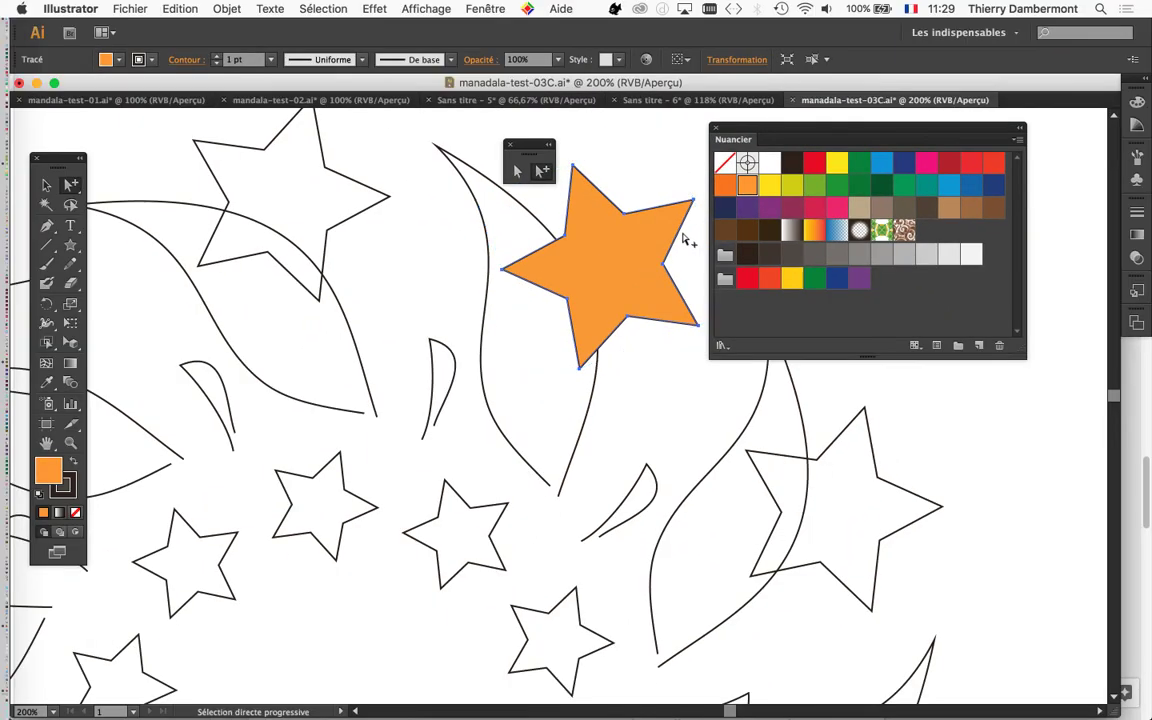
pyautogui.moveTo(726, 127); pyautogui.dragTo(802, 129)
pyautogui.moveTo(869, 212); pyautogui.dragTo(597, 404)
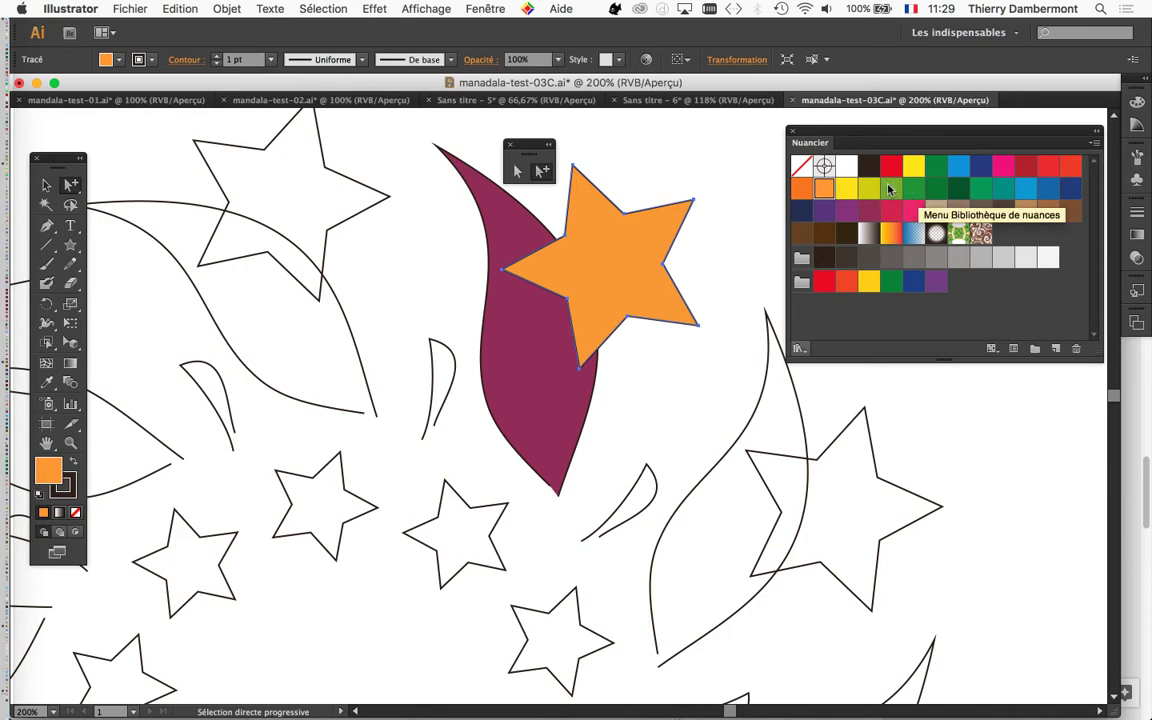
# Fill the next leaf clockwise with light green and the large star overlapping it with purple.
pyautogui.moveTo(872, 134); pyautogui.dragTo(922, 134)
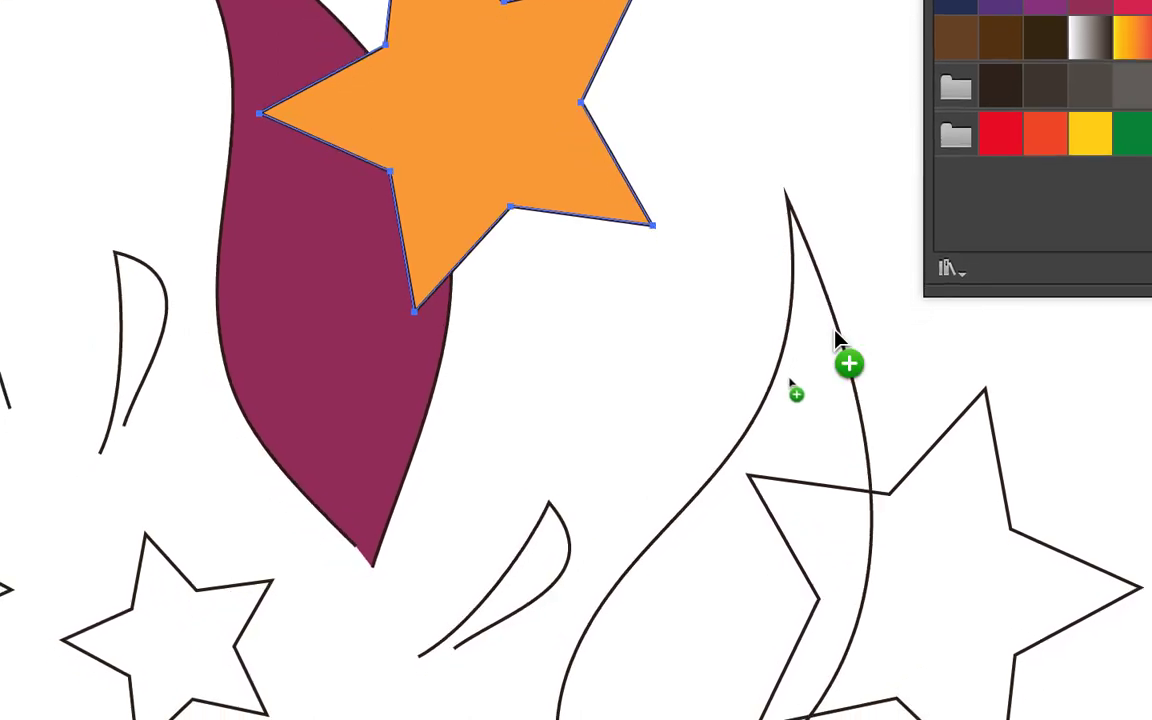
pyautogui.moveTo(840, 343); pyautogui.dragTo(841, 337)
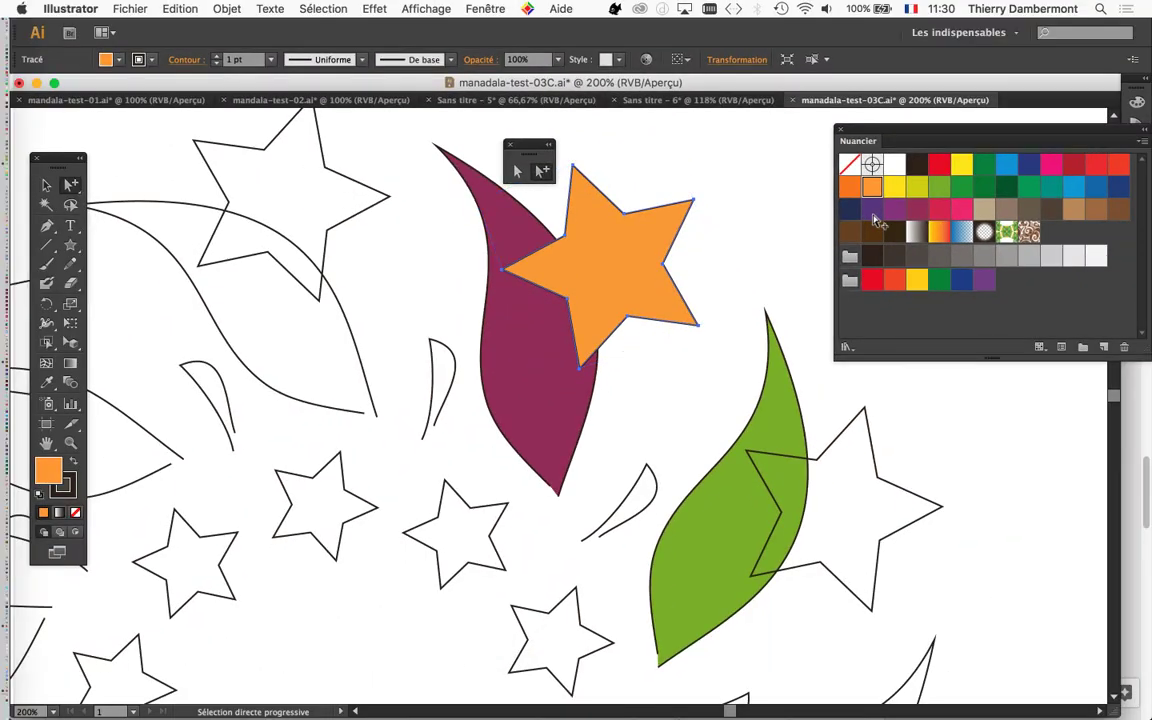
pyautogui.moveTo(874, 213); pyautogui.dragTo(849, 428)
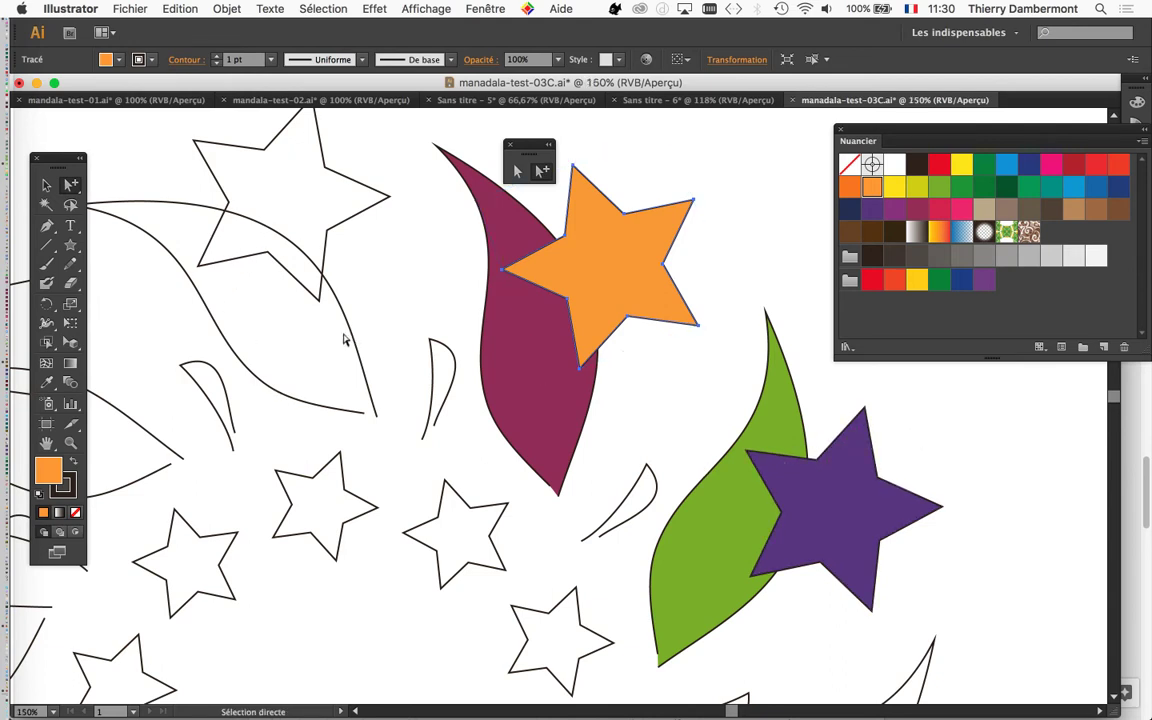
pyautogui.scroll(-1, 347, 334)
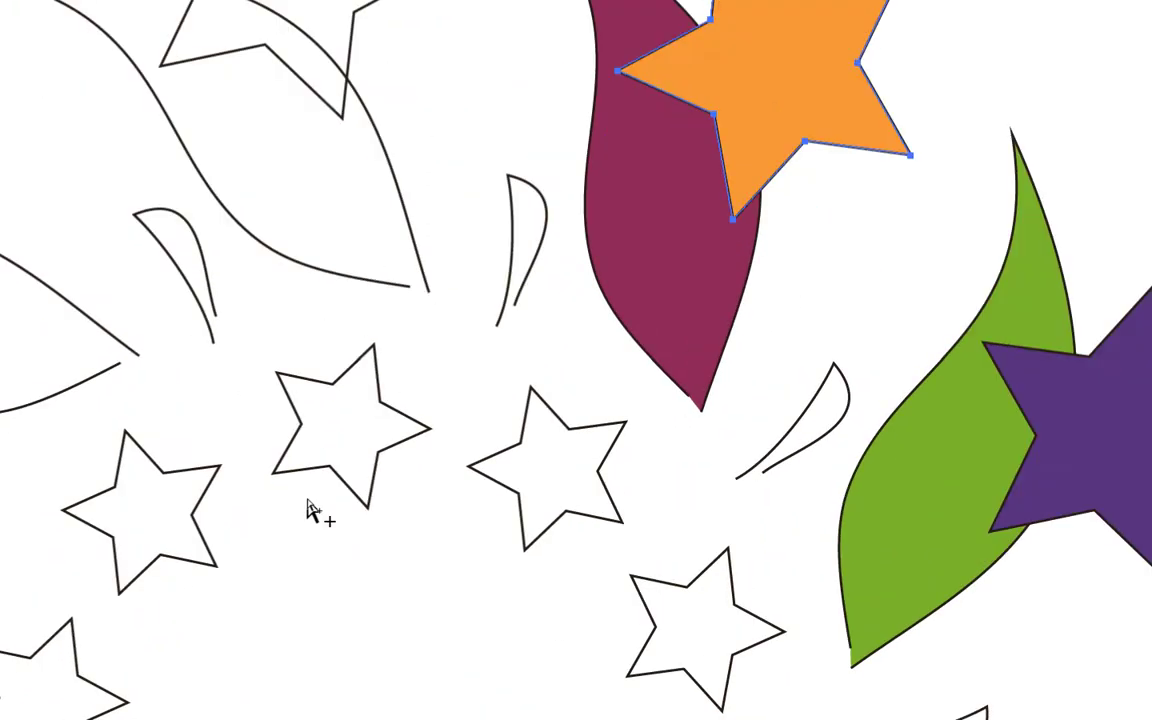
# Fill three alternate small stars of the mandala's inner ring, clockwise from its upper star, with light blue.
pyautogui.click(308, 503)
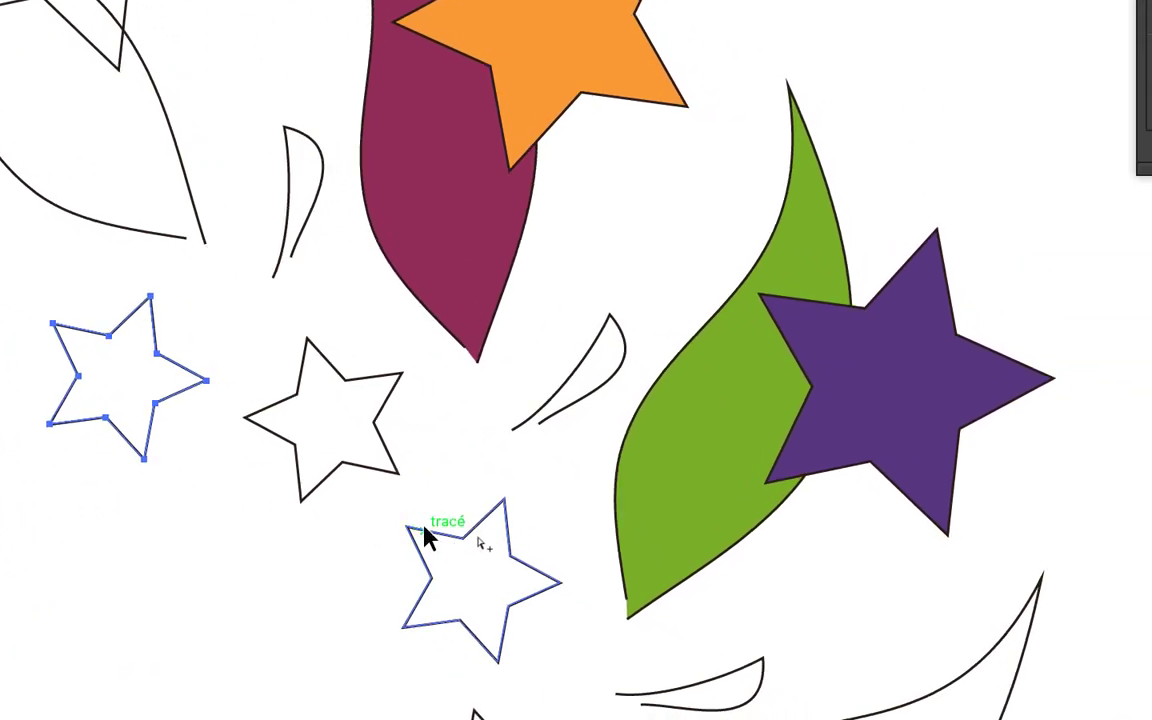
pyautogui.keyDown('shift'); pyautogui.click(425, 537); pyautogui.keyUp('shift')
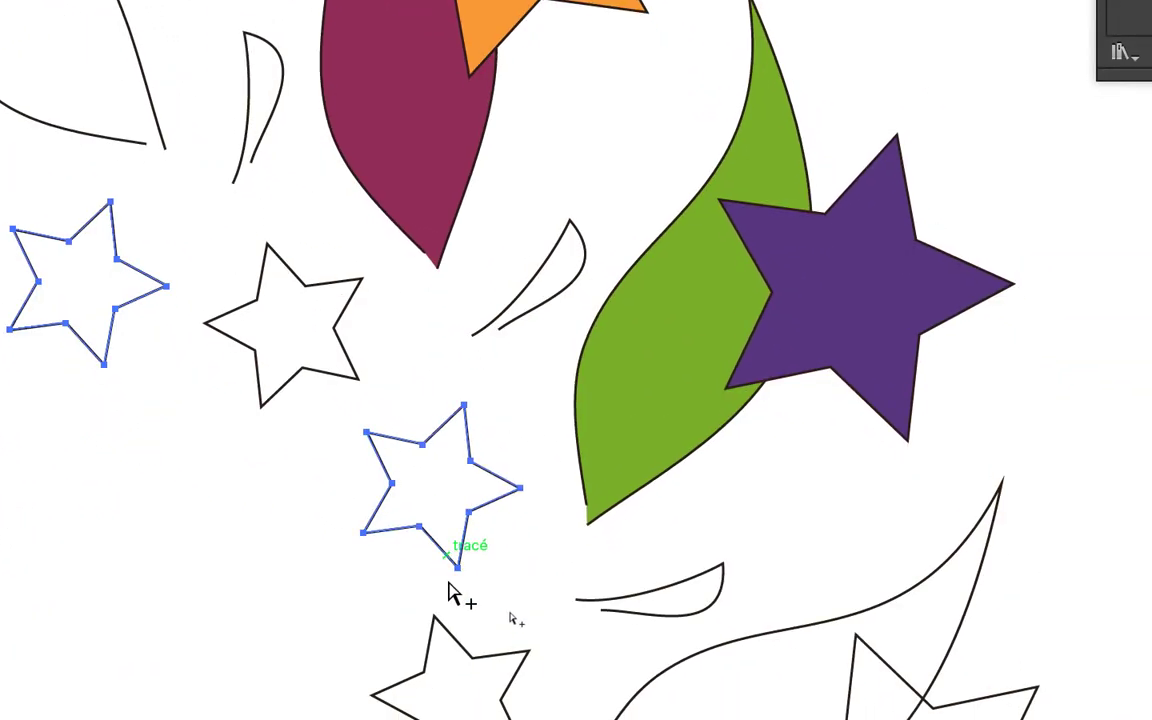
pyautogui.scroll(-5, 449, 632)
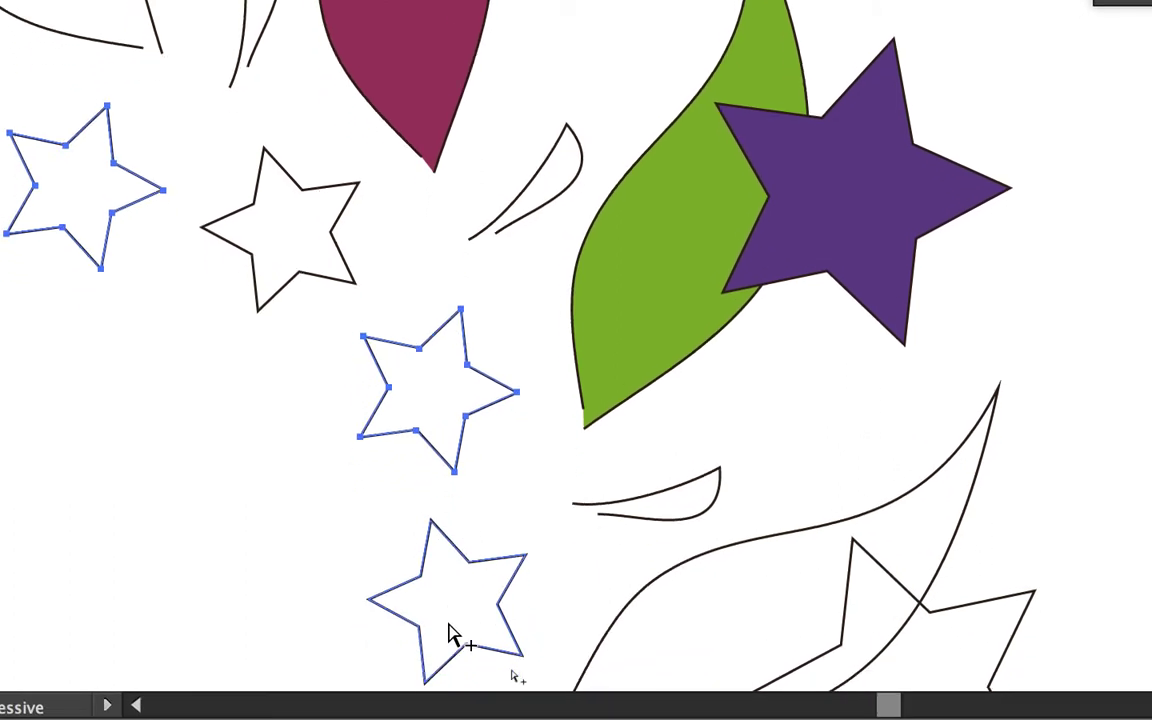
pyautogui.keyDown('shift'); pyautogui.click(425, 630); pyautogui.keyUp('shift')
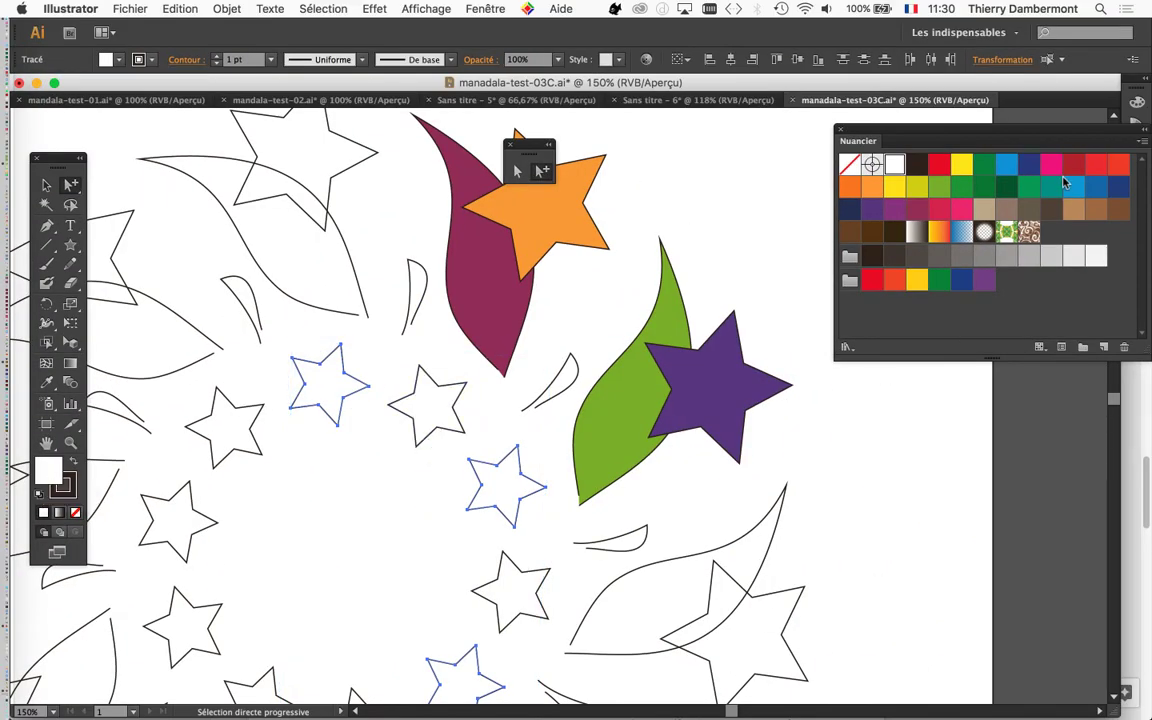
pyautogui.click(1073, 188)
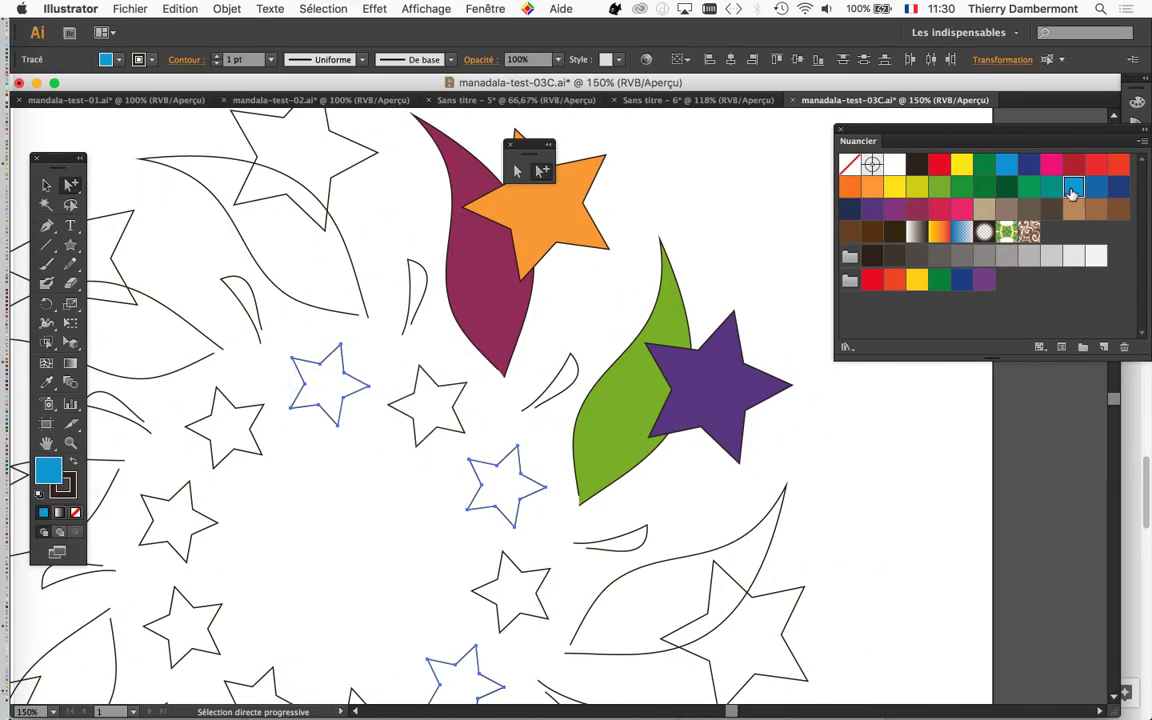
# Undo all the swatch fills applied to the mandala's stars and leaves and deselect the artwork.
pyautogui.press('super+minus')
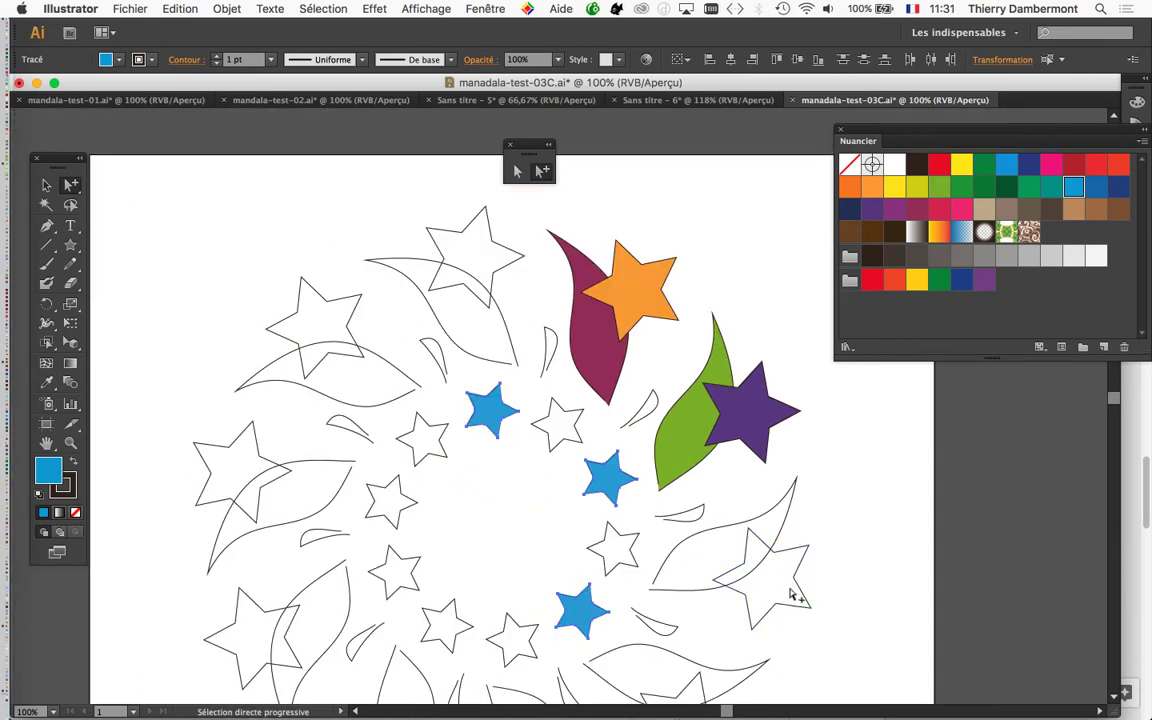
pyautogui.press('super')
pyautogui.press('super+z')
pyautogui.press('super+z')
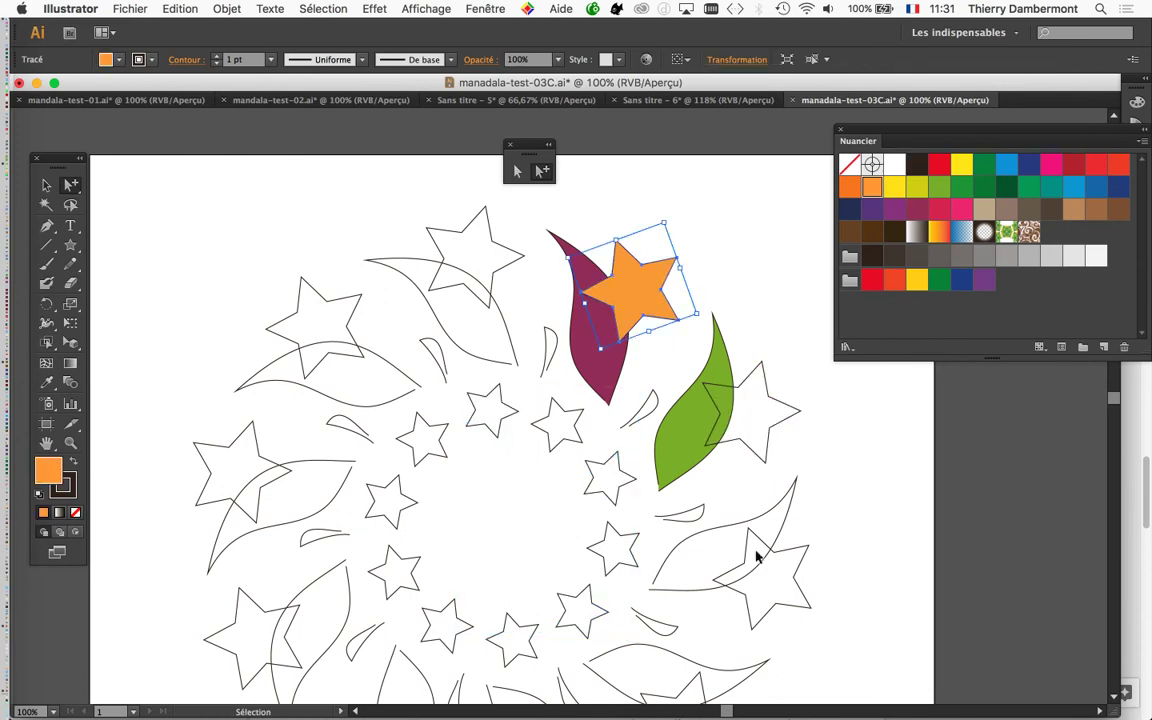
pyautogui.press('super+z')
pyautogui.press('super+z')
pyautogui.press('super+z')
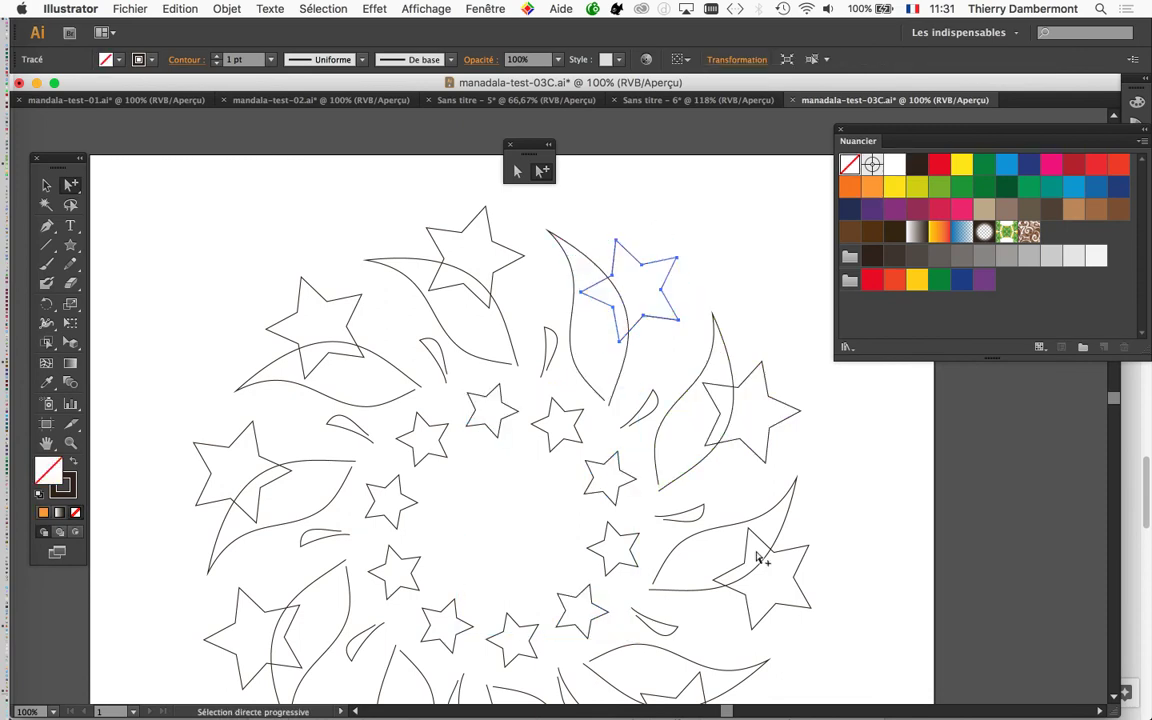
pyautogui.click(771, 343)
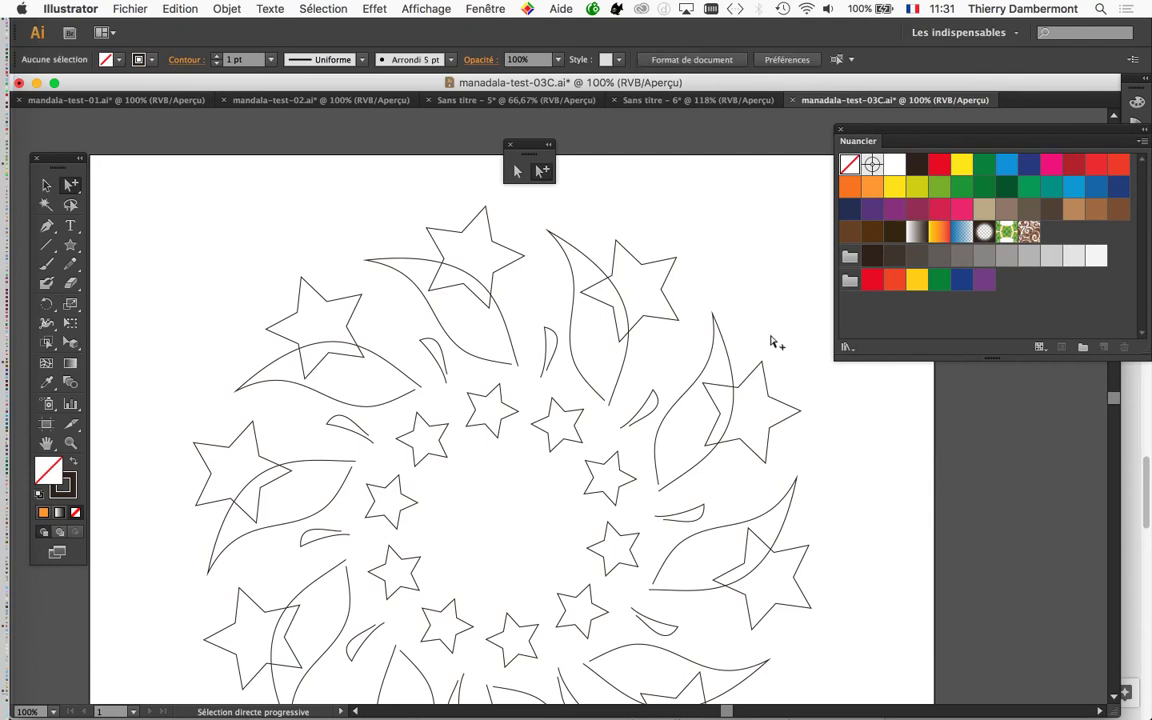
pyautogui.scroll(-5, 808, 453)
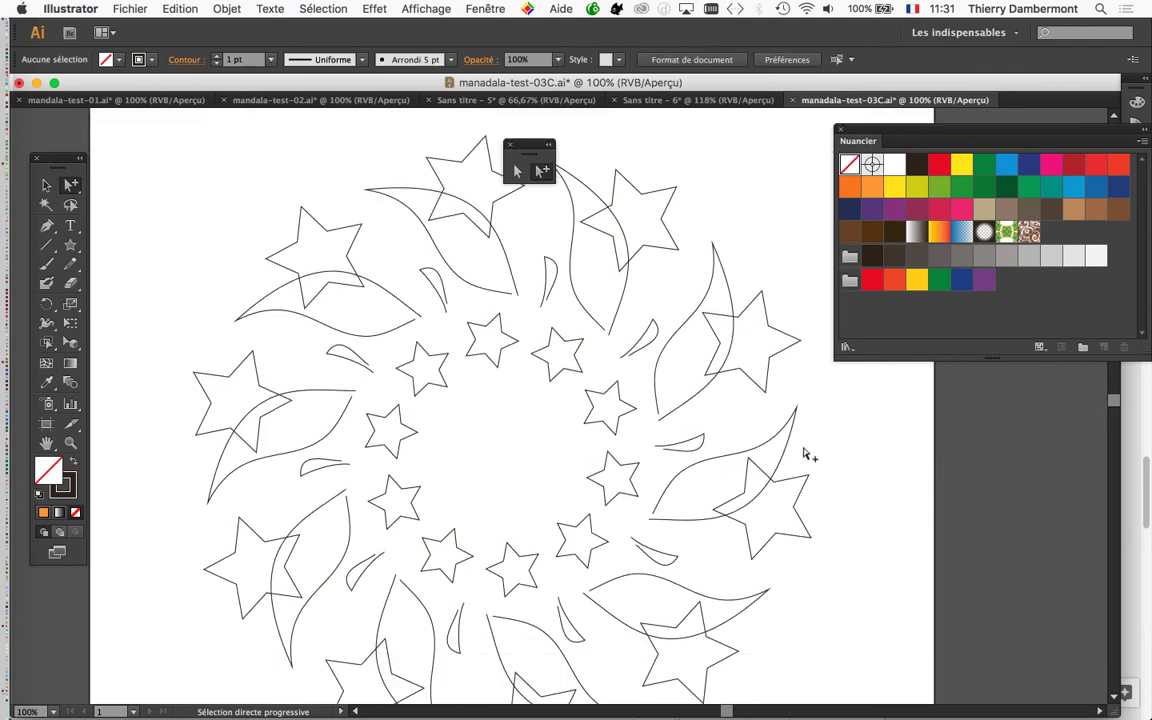
pyautogui.scroll(-3, 808, 453)
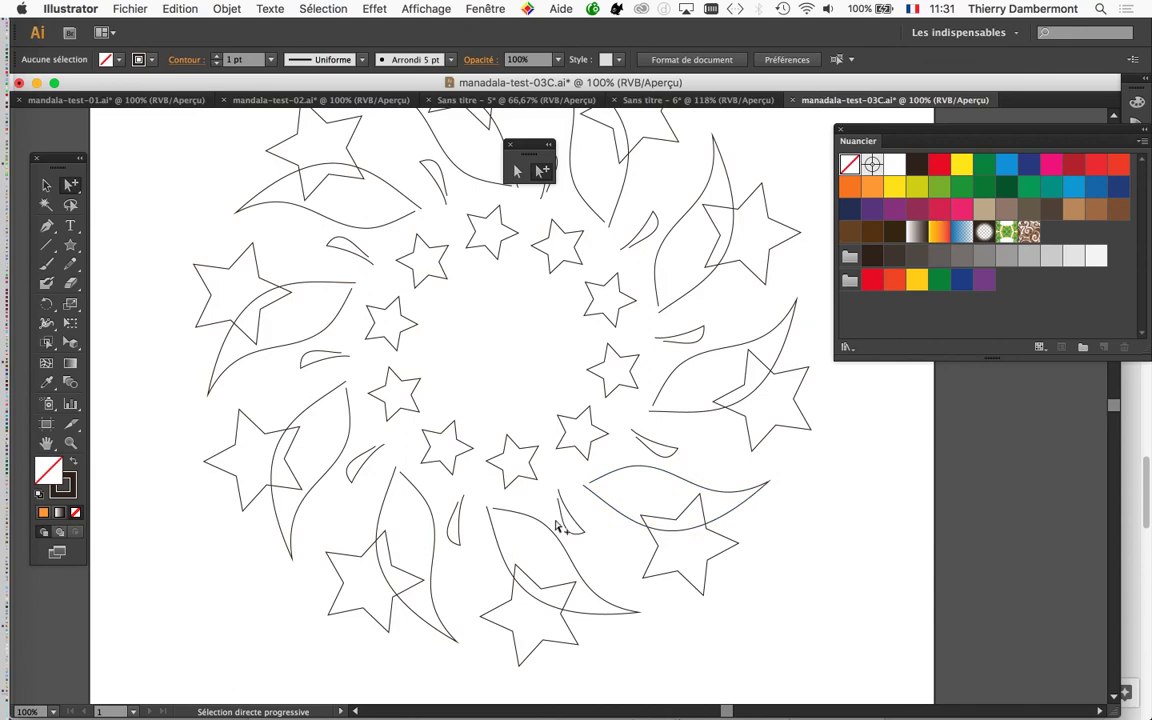
pyautogui.scroll(-1, 557, 527)
pyautogui.moveTo(492, 328); pyautogui.dragTo(437, 312)
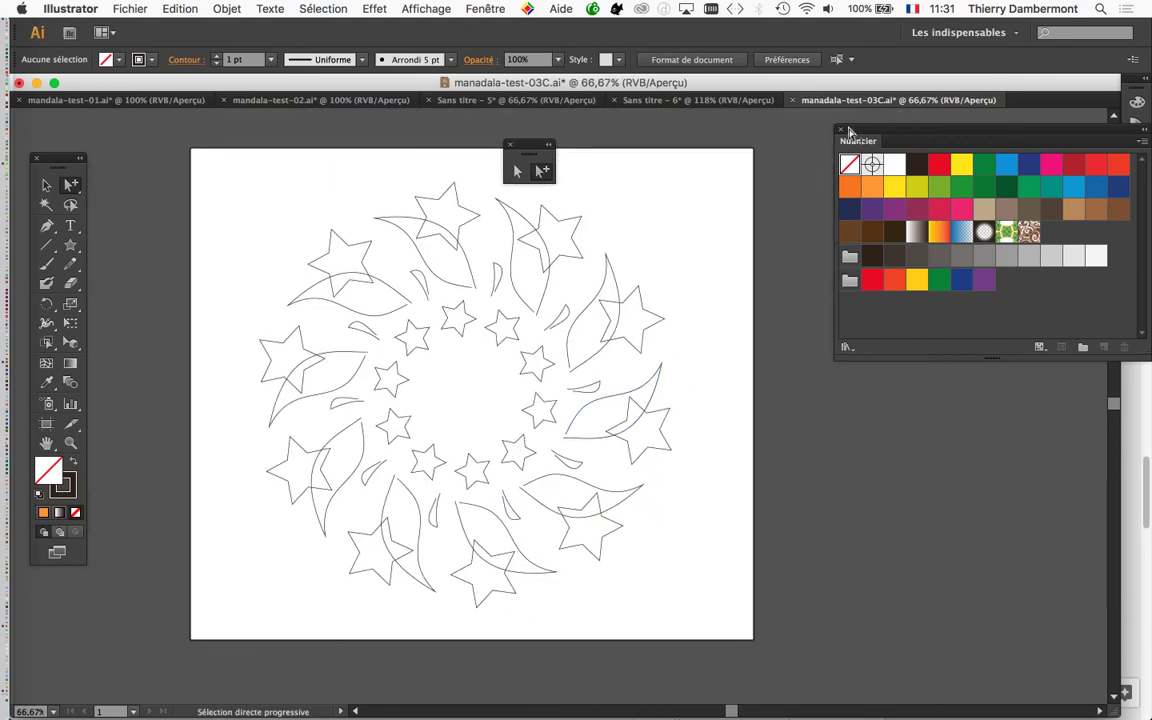